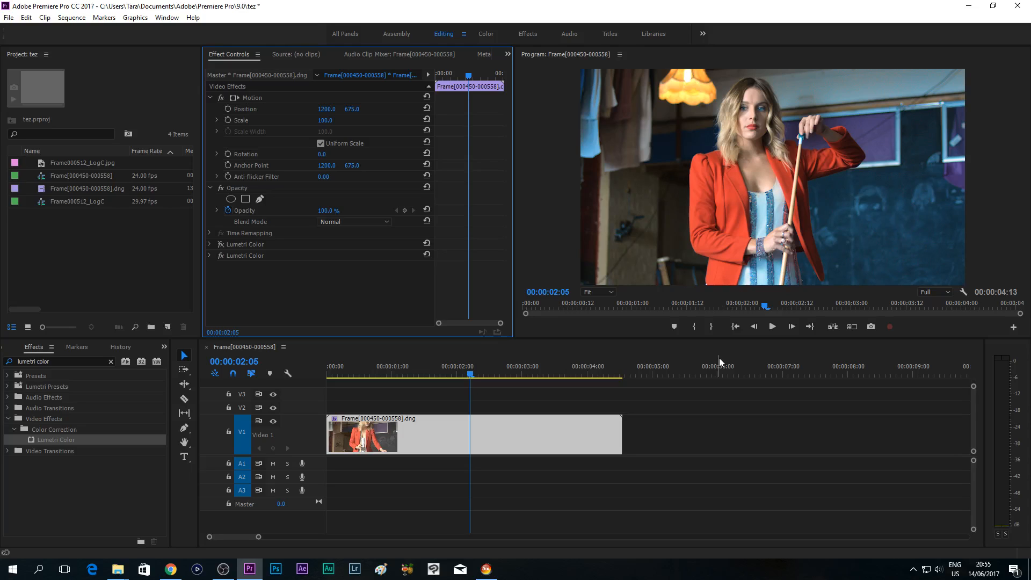
- Browse the Tara Arts Movie channel's uploads on YouTube in Chrome, including the DRAGON SUMMONER video, and switch to 3D LUT Creator
left_click(171, 569)
left_click(276, 7)
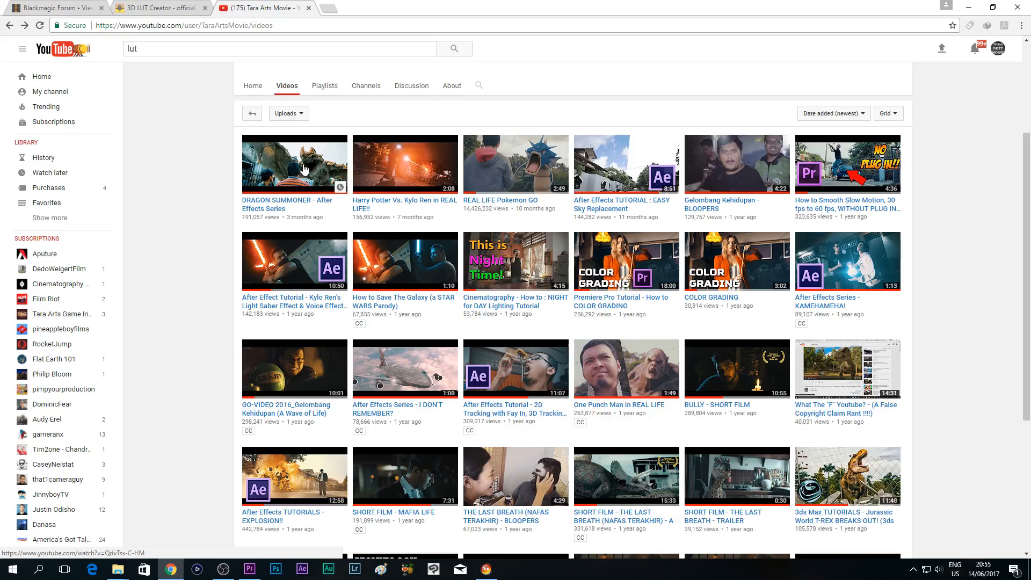
middle_click(324, 171)
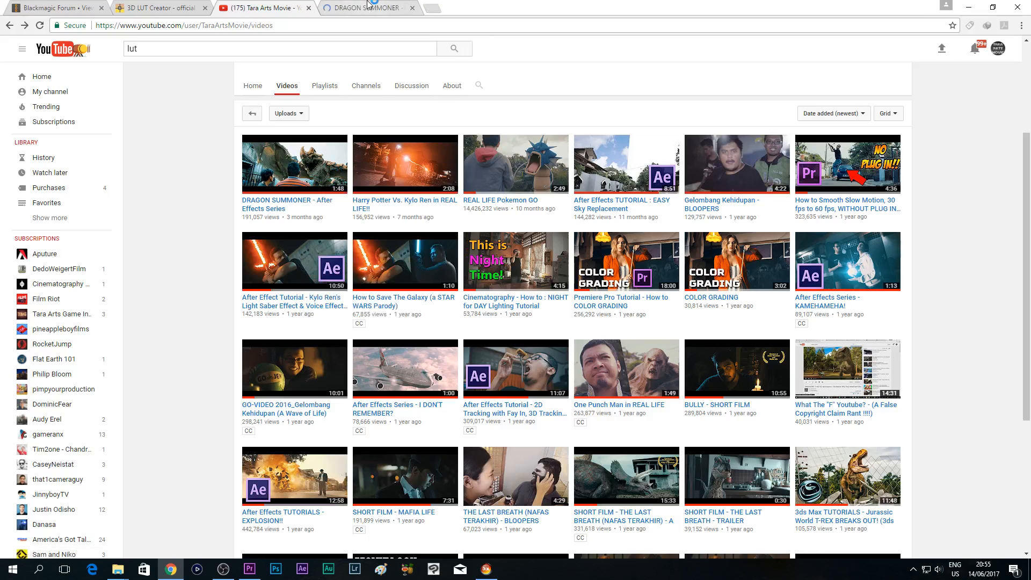
key("ctrl+Tab")
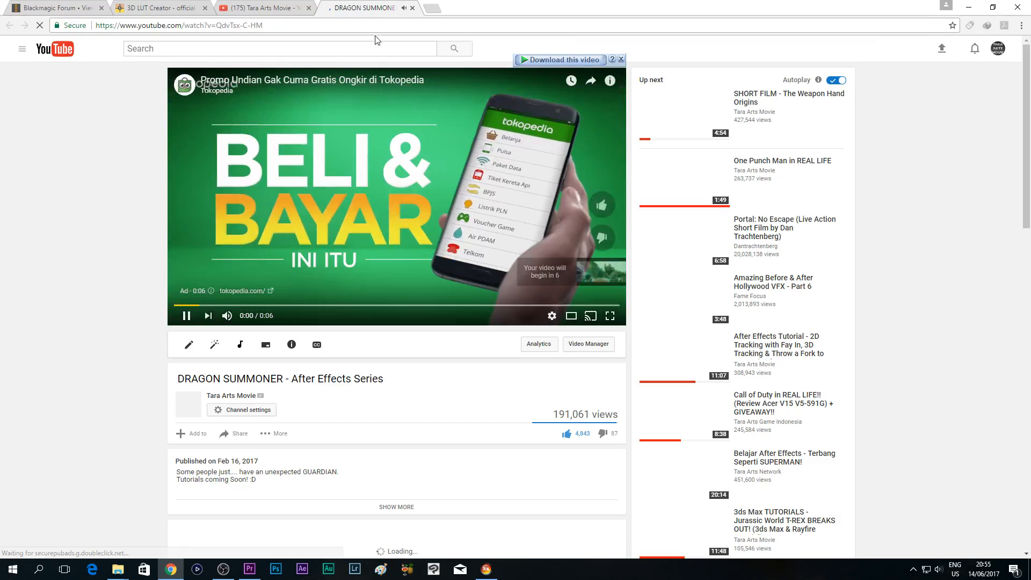
left_click(412, 8)
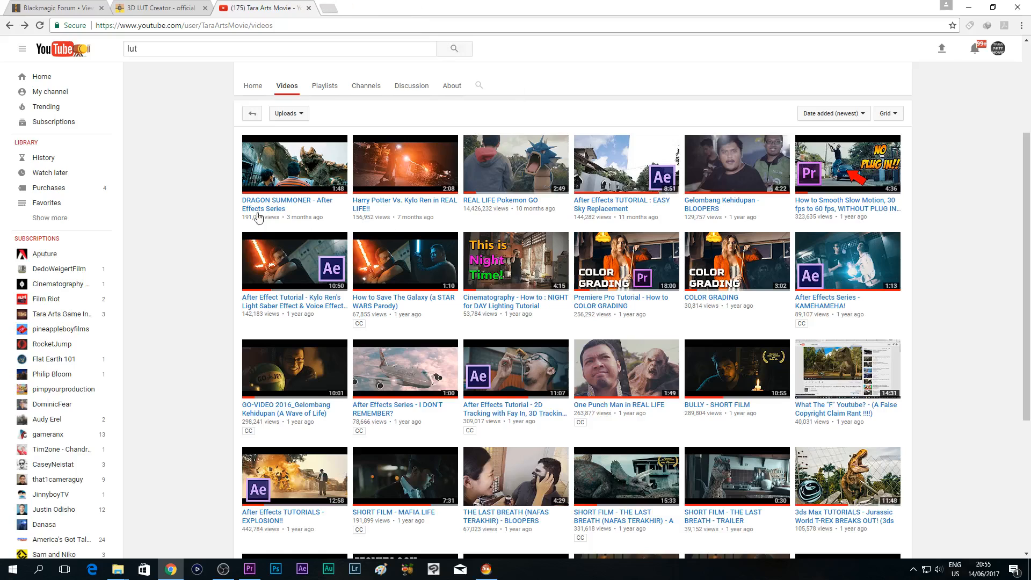
scroll(300, 158, "up", 3)
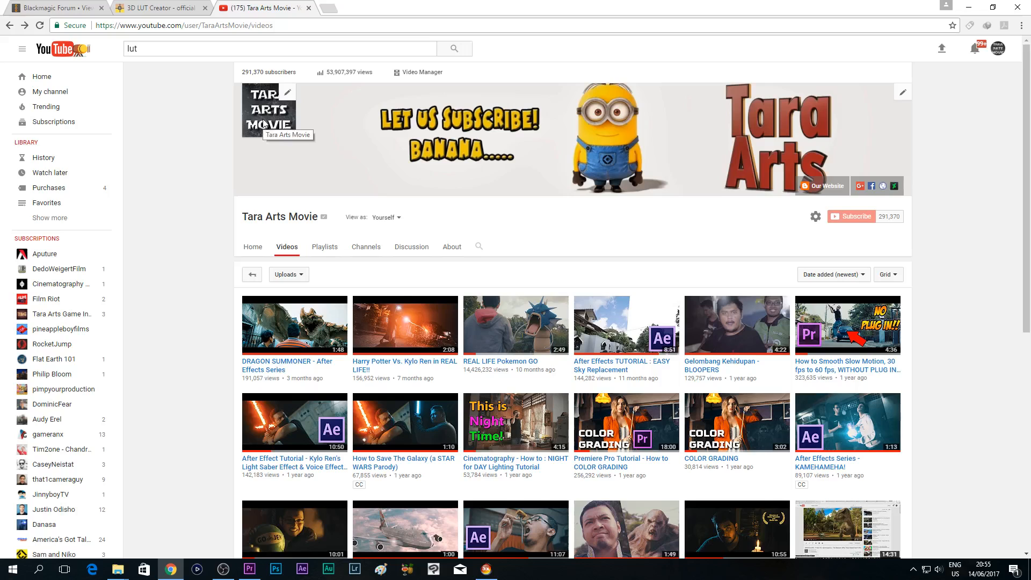
scroll(304, 215, "down", 2)
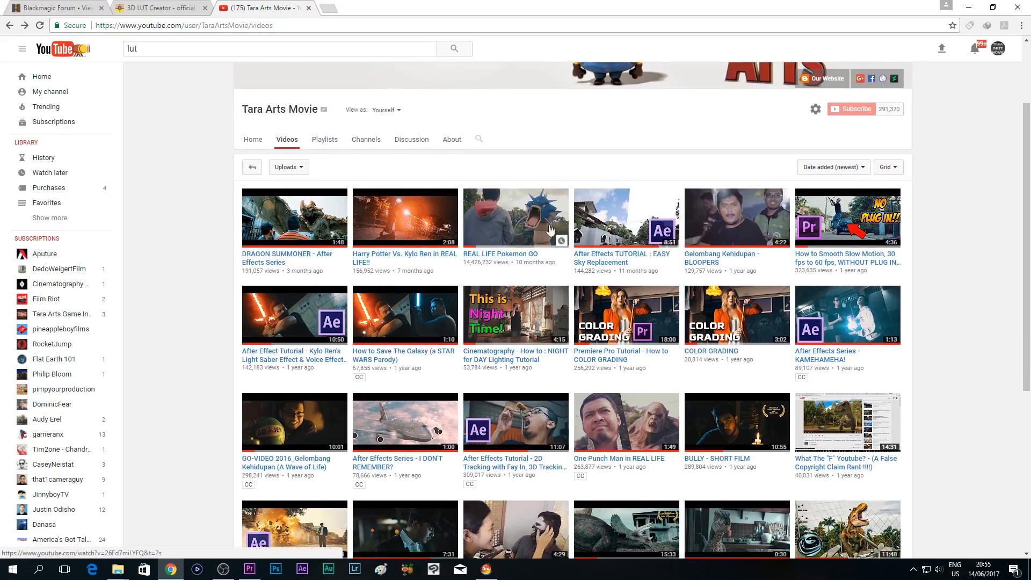
scroll(400, 283, "down", 1)
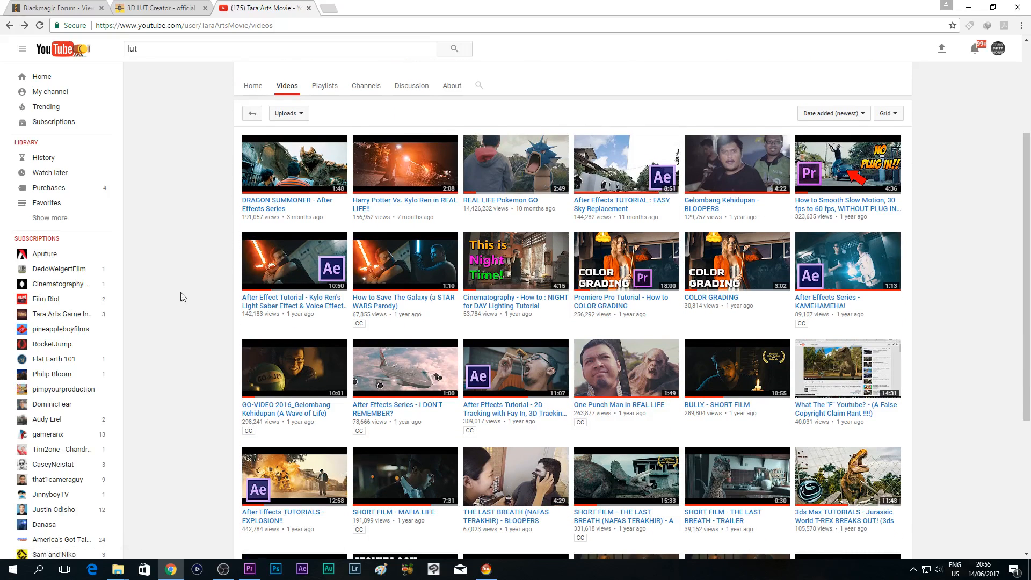
left_click(487, 570)
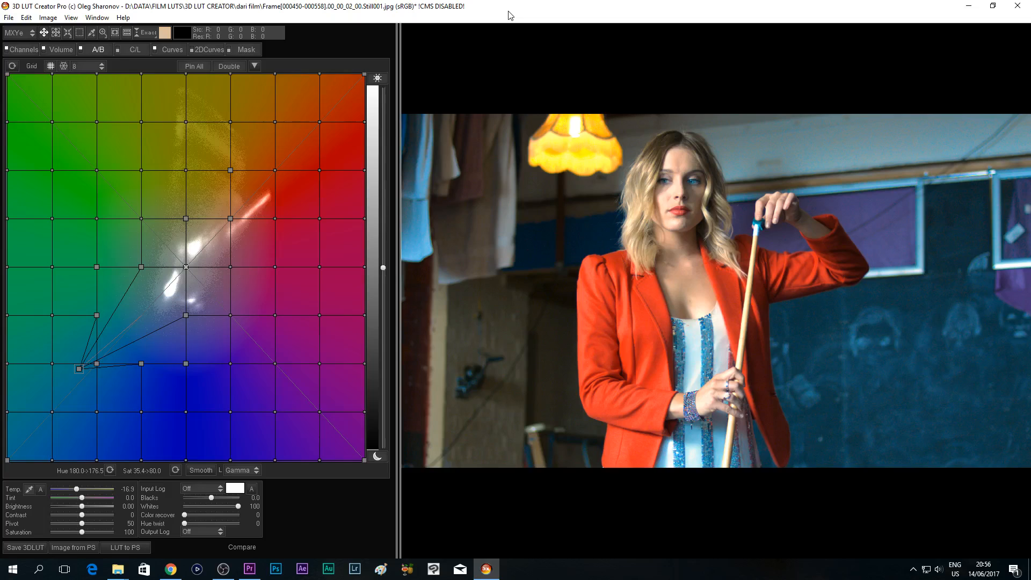
- In Premiere Pro, disable the clip's second Lumetri Color effect and move the playhead to 00:00:02:07
left_click(250, 569)
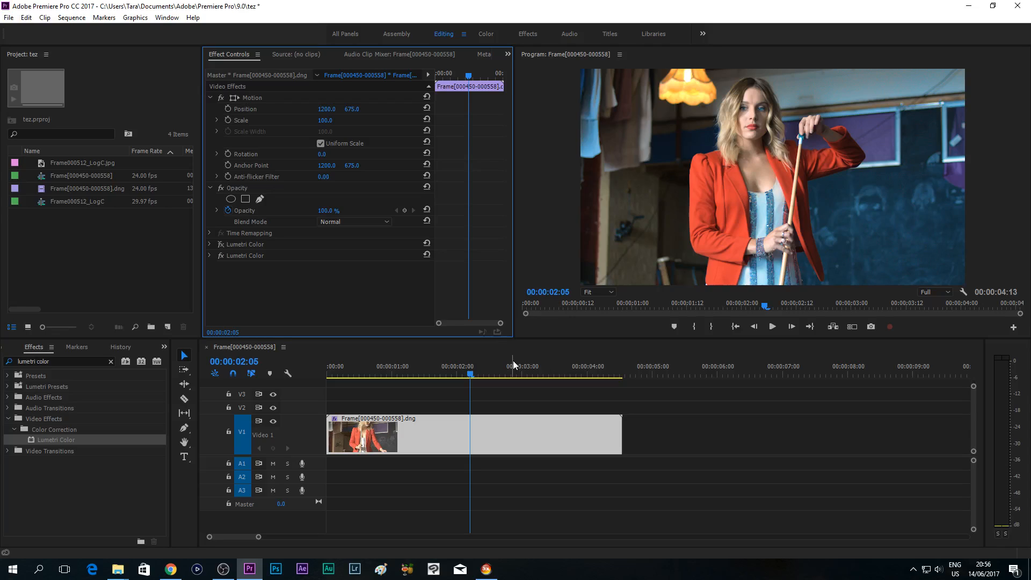
left_click(236, 257)
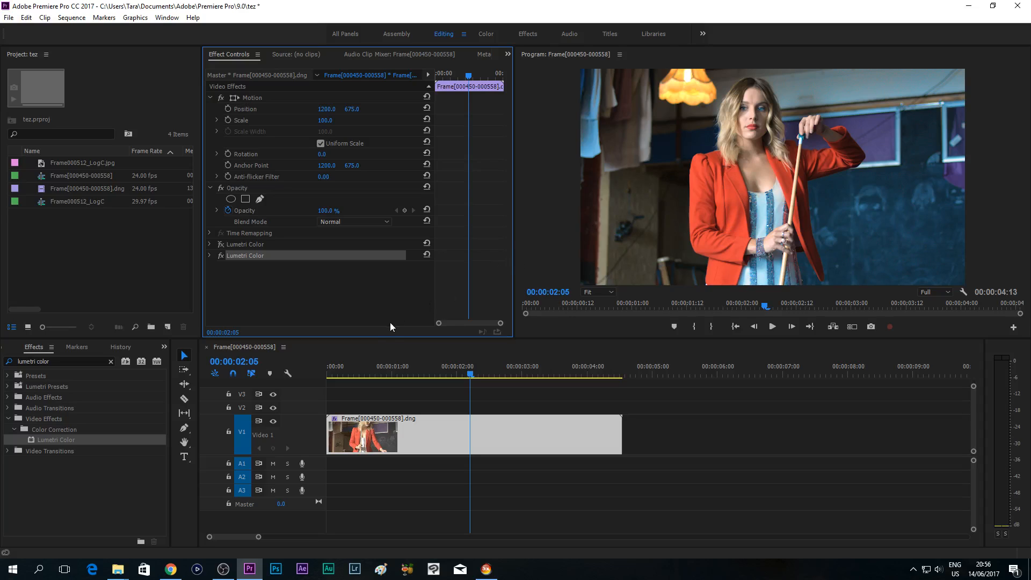
left_click(220, 255)
left_click(382, 376)
left_click_drag(381, 375, 475, 376)
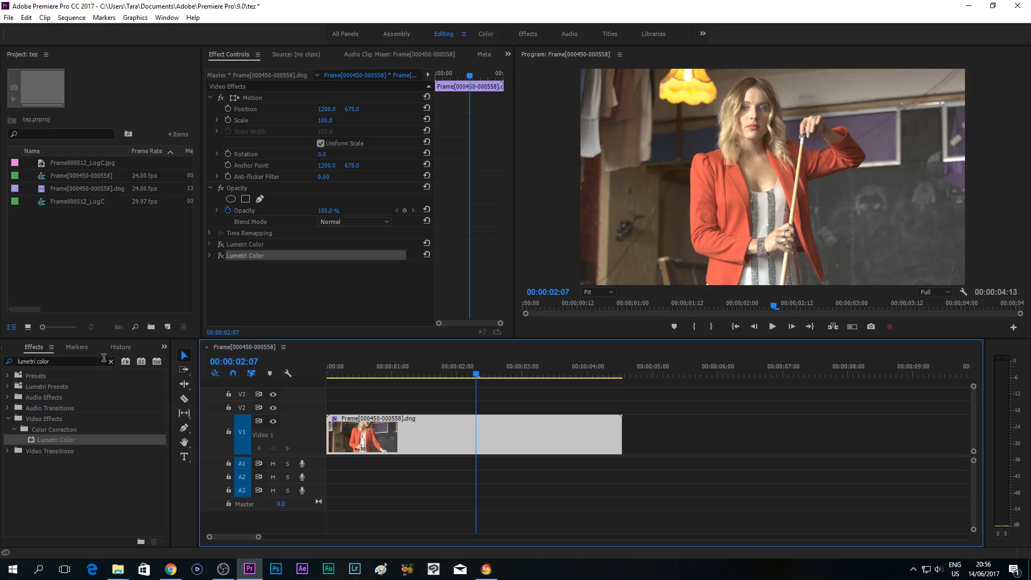
- Expand the second Lumetri Color effect and examine its Creative settings and the list of available looks
left_click(75, 362)
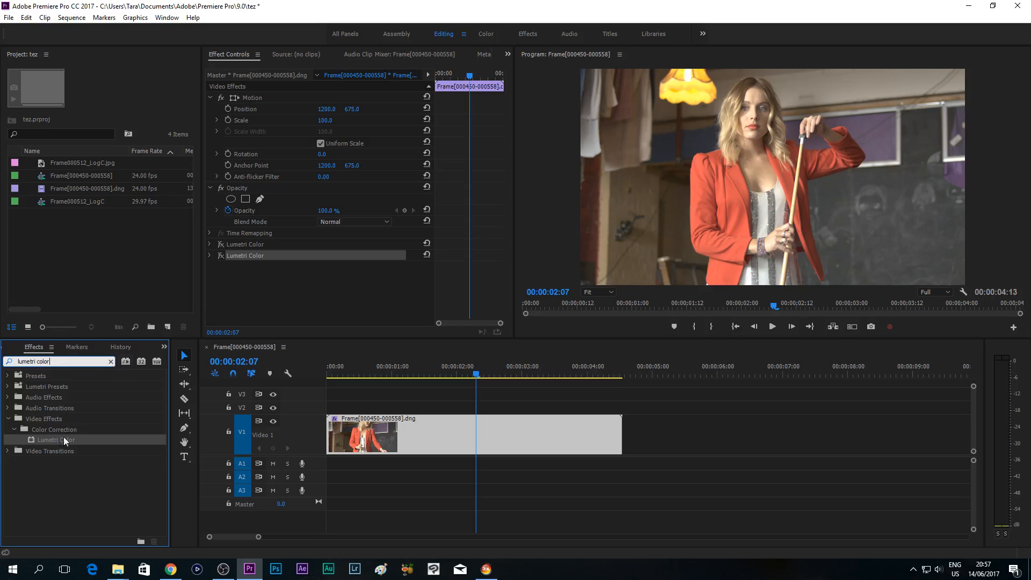
left_click(212, 254)
left_click(211, 253)
left_click(211, 253)
left_click(210, 255)
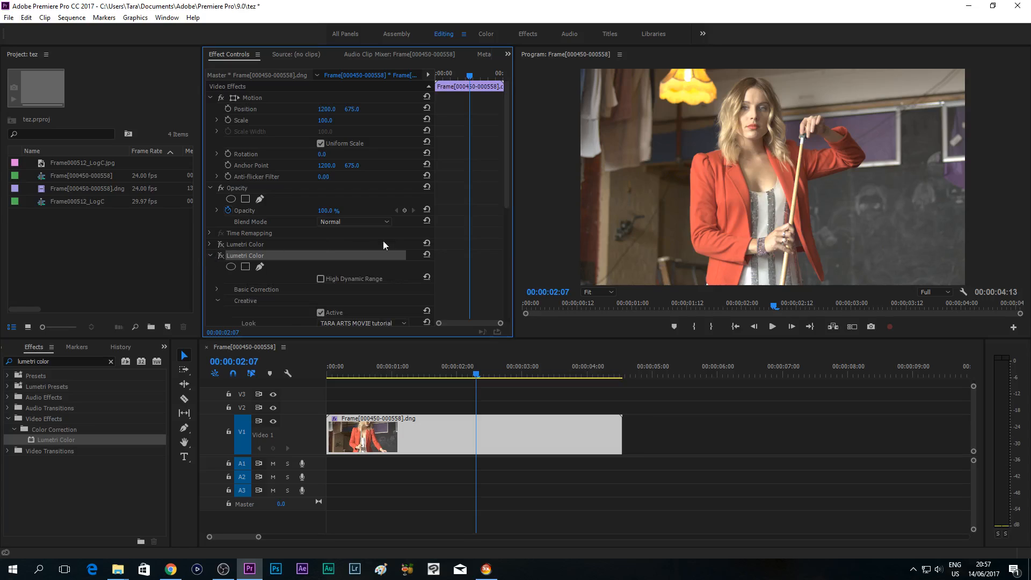
scroll(500, 263, "down", 5)
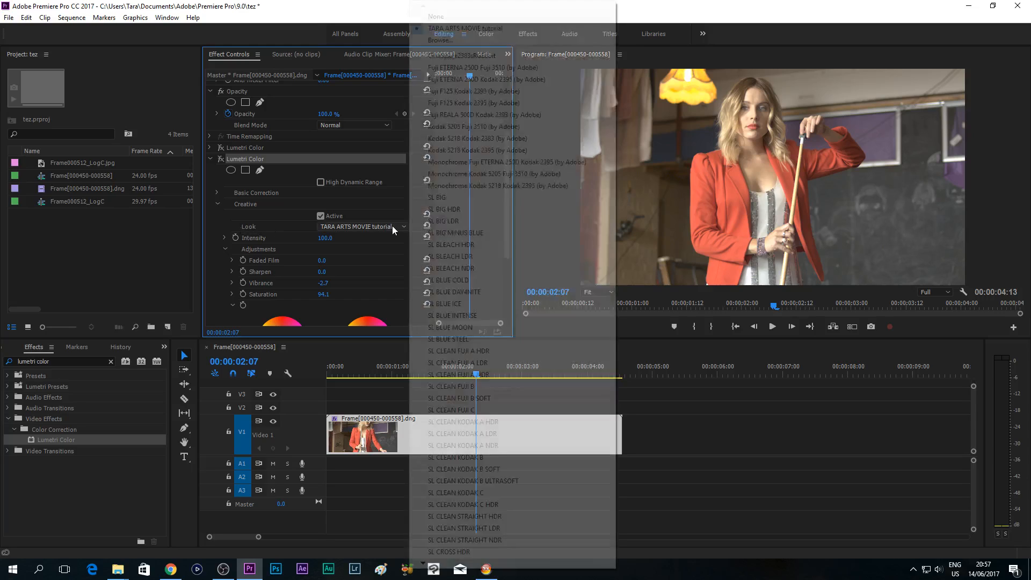
left_click(392, 226)
left_click(657, 12)
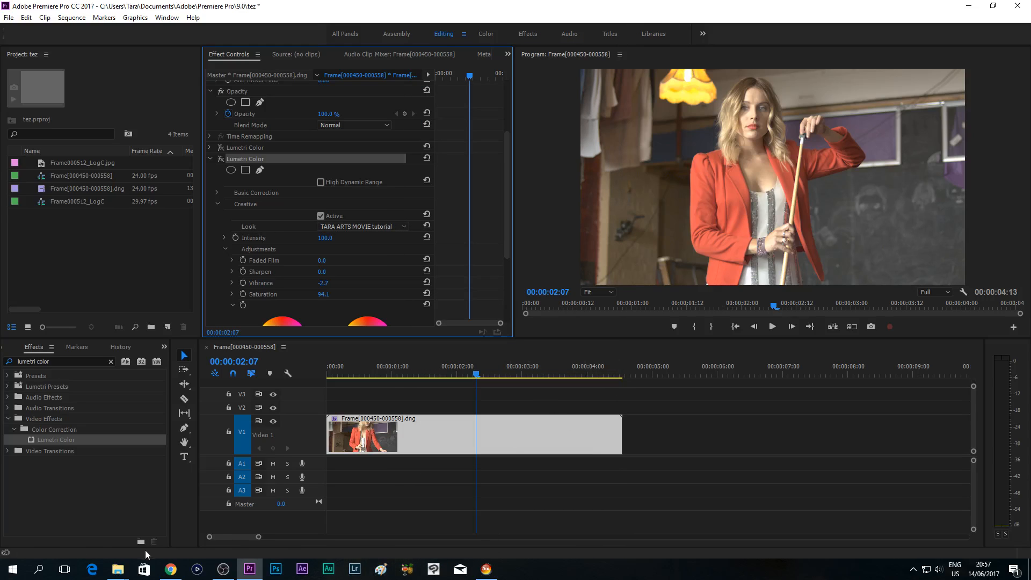
- Switch to Chrome and look over the 3D LUT Creator website's home page, including its price, demo download and purchase options
left_click(170, 568)
left_click(171, 7)
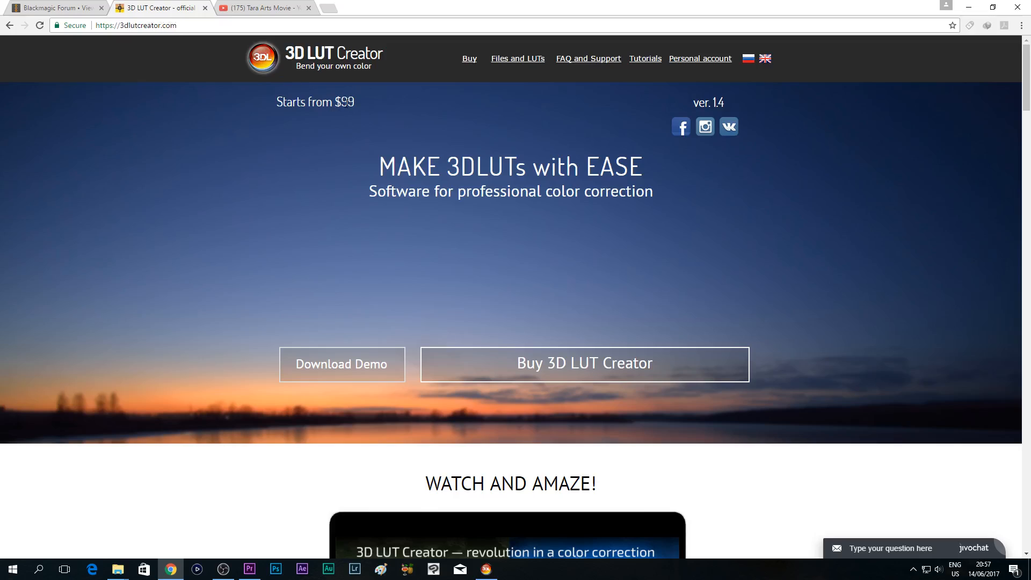
scroll(154, 219, "down", 5)
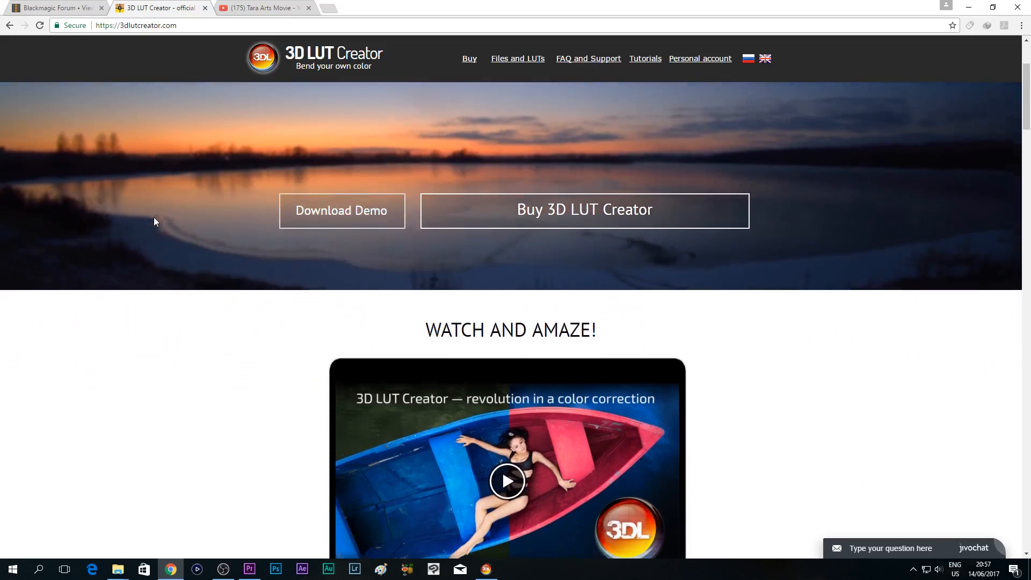
scroll(153, 218, "up", 7)
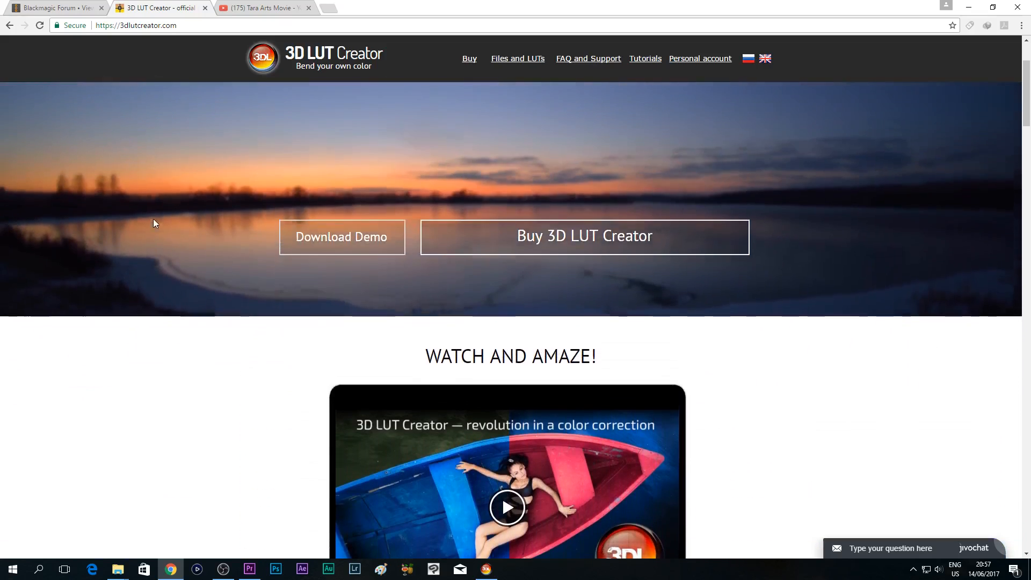
scroll(153, 223, "up", 1)
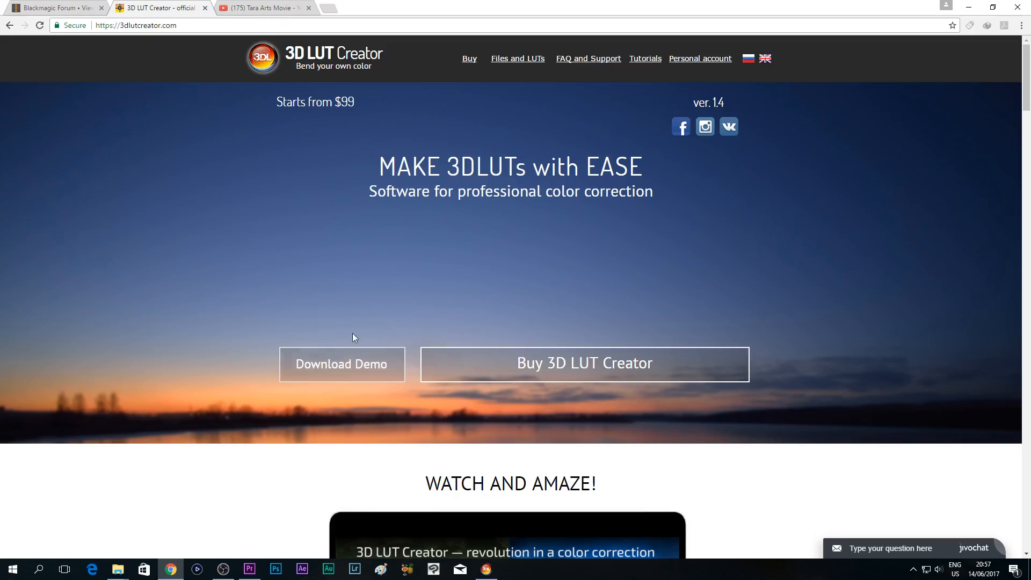
scroll(184, 412, "down", 3)
scroll(170, 253, "up", 3)
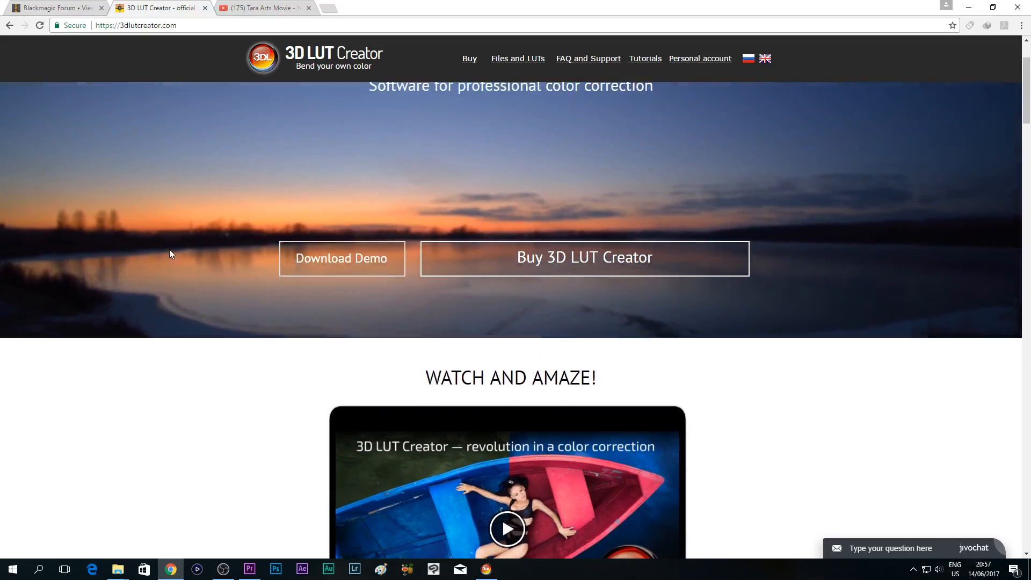
scroll(91, 363, "down", 3)
scroll(91, 362, "up", 2)
scroll(91, 363, "down", 3)
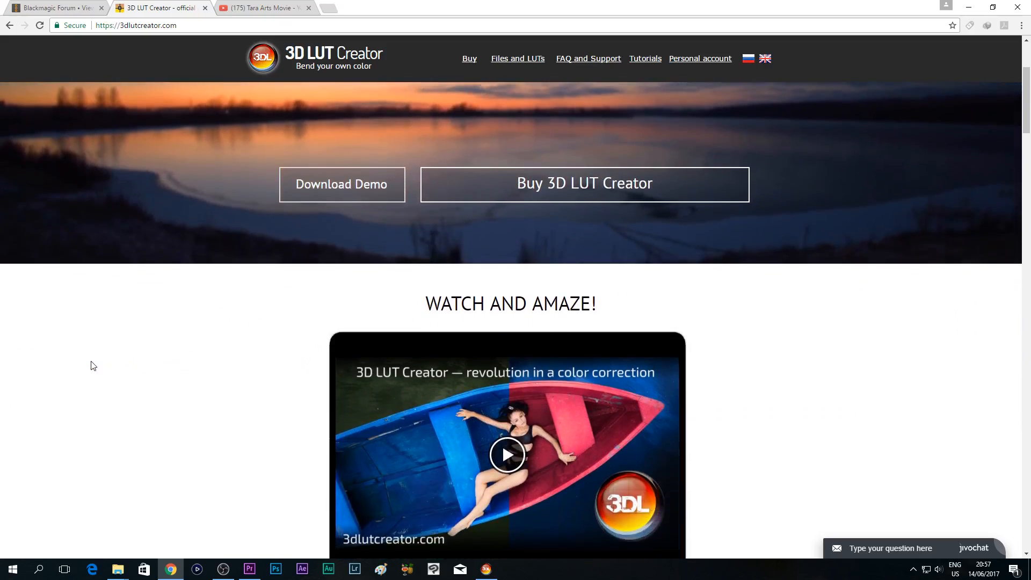
scroll(92, 365, "up", 4)
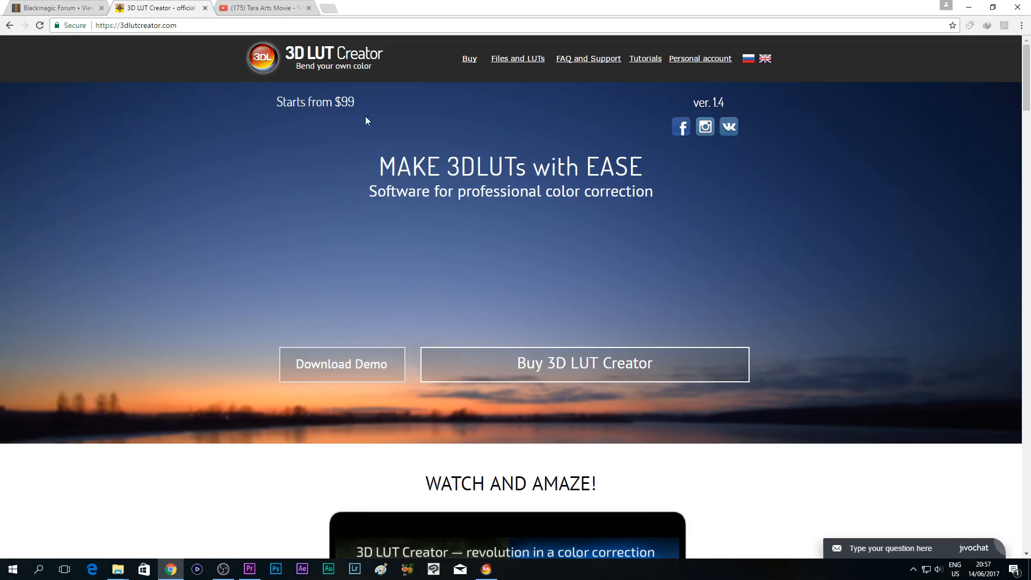
scroll(253, 257, "down", 3)
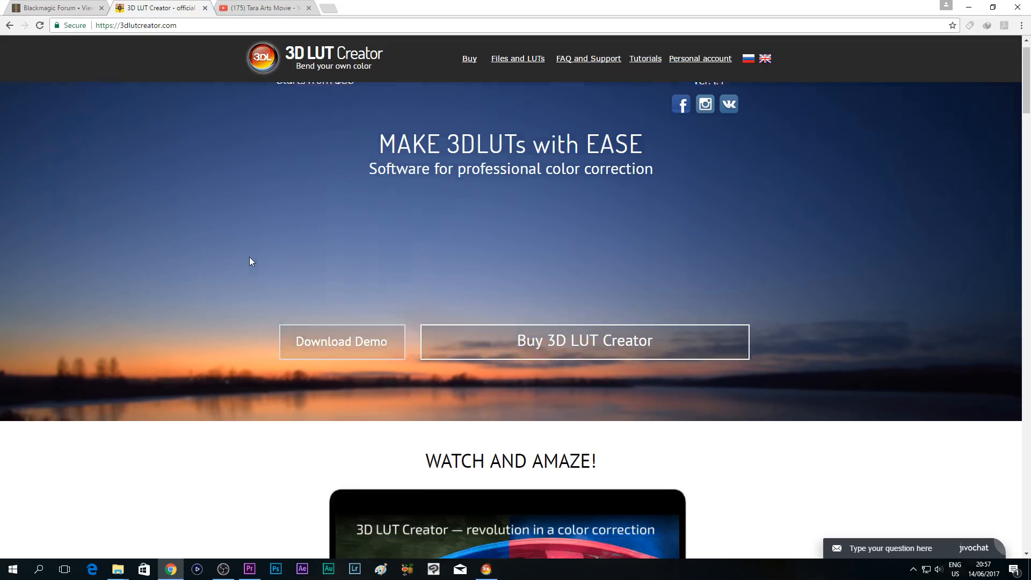
scroll(161, 268, "up", 1)
scroll(151, 268, "up", 1)
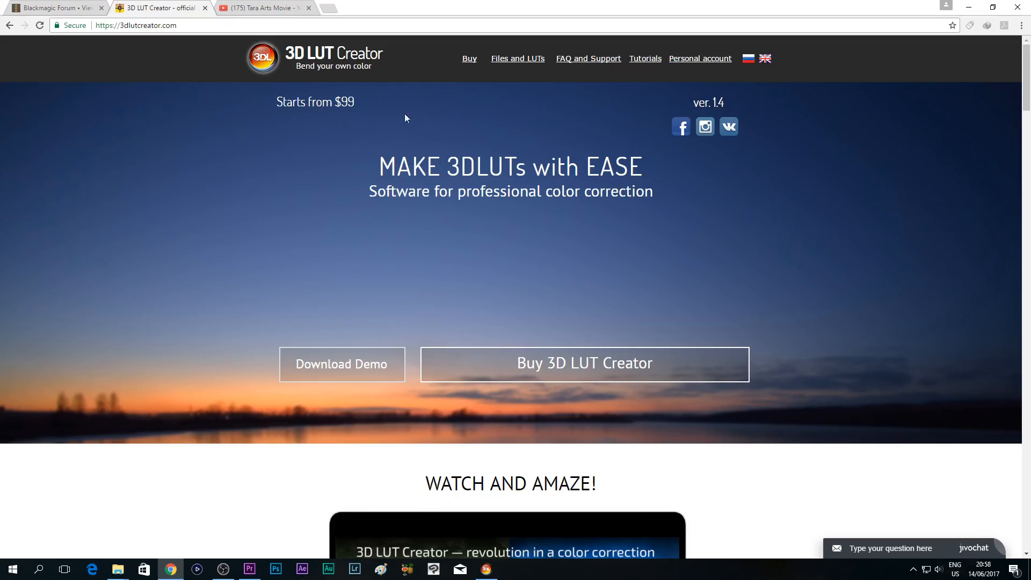
scroll(239, 169, "down", 2)
scroll(267, 124, "up", 2)
- Switch to 3D LUT Creator and start a new preset, resetting all color adjustments
left_click(486, 570)
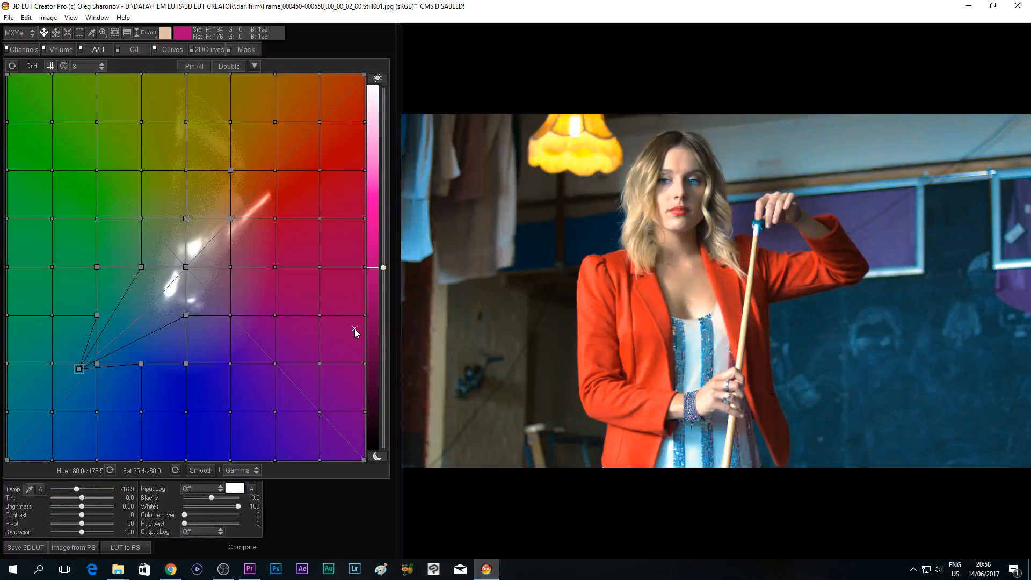
left_click(9, 18)
left_click(111, 177)
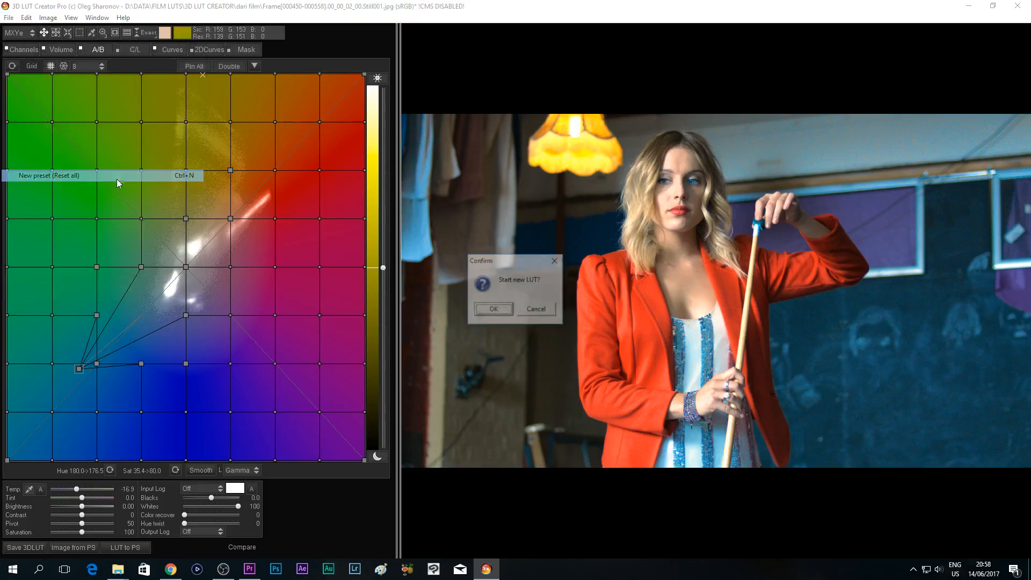
left_click(505, 310)
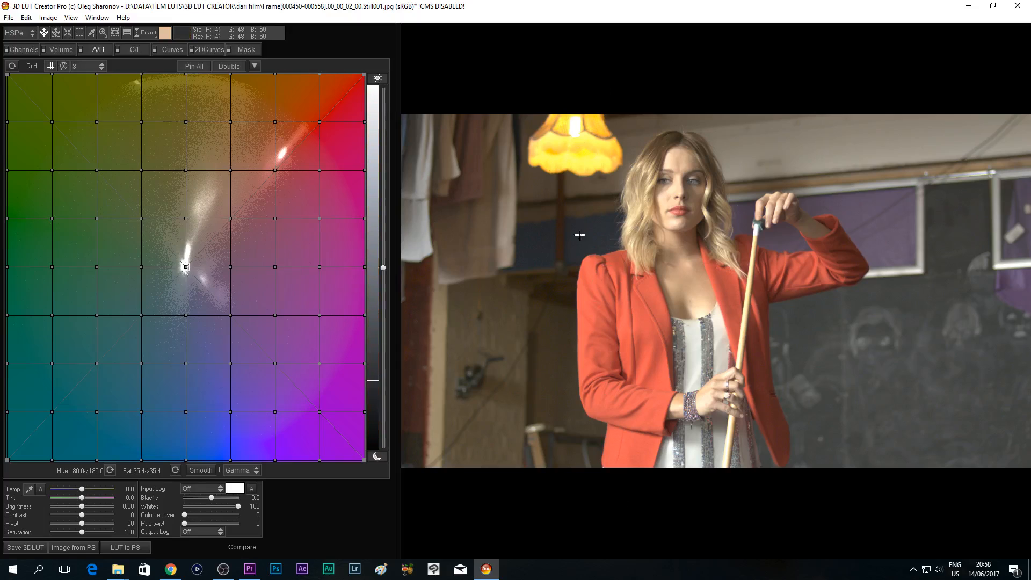
- In Premiere Pro, collapse the second Lumetri Color effect and export the frame at the playhead as a JPEG to the "dari film" folder
left_click(249, 569)
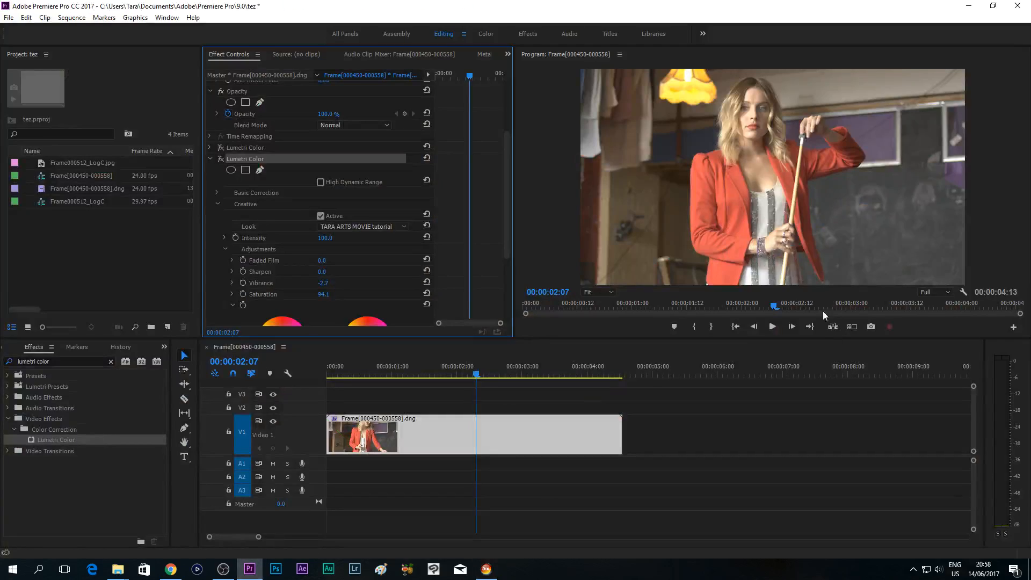
left_click(210, 159)
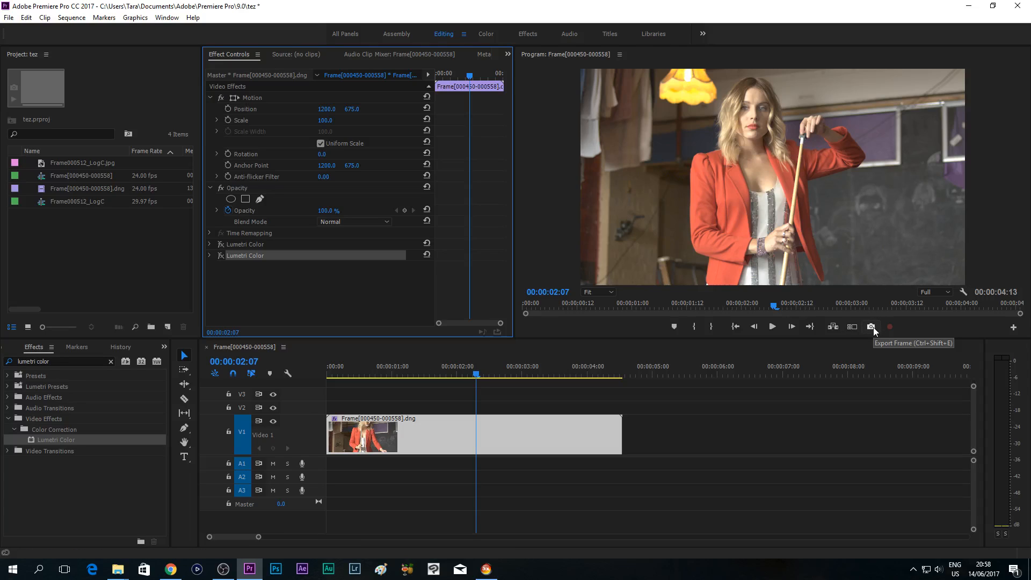
left_click(486, 569)
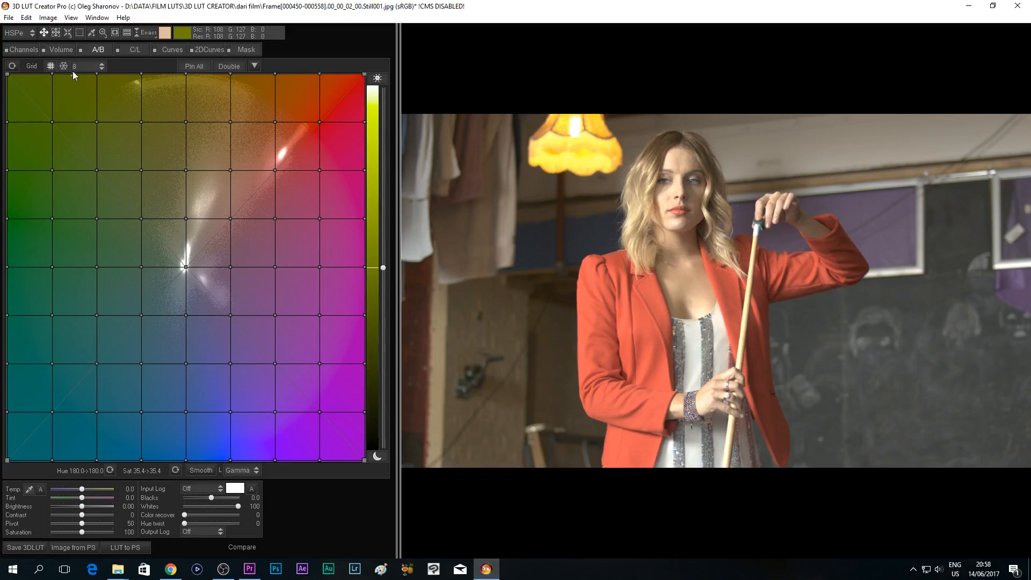
left_click(10, 18)
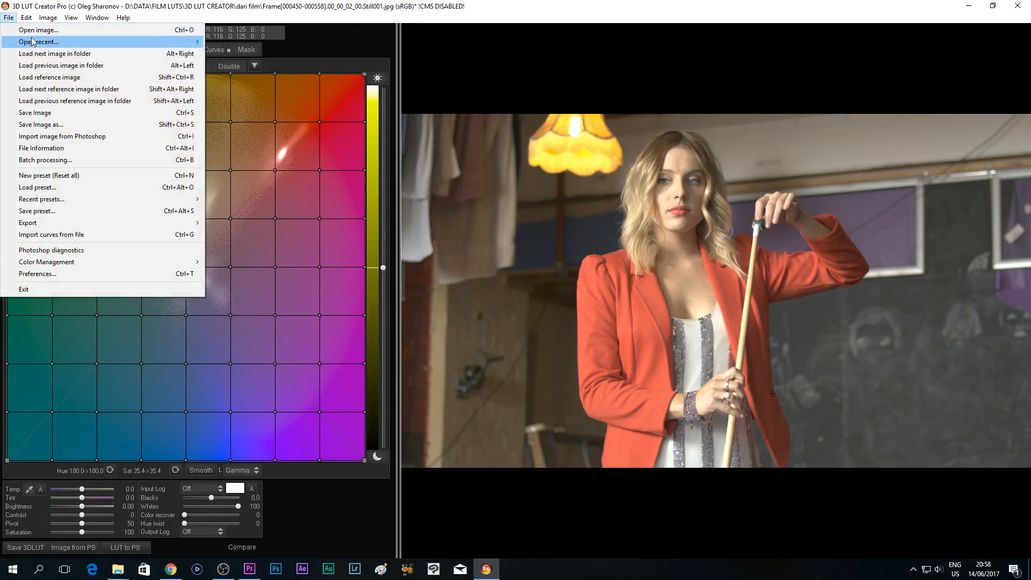
left_click(249, 568)
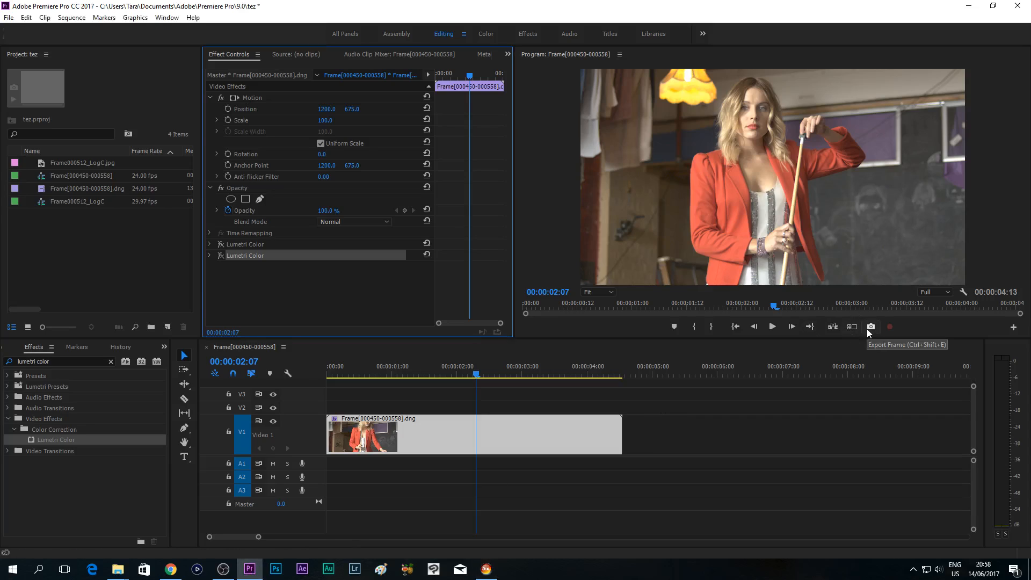
left_click(868, 330)
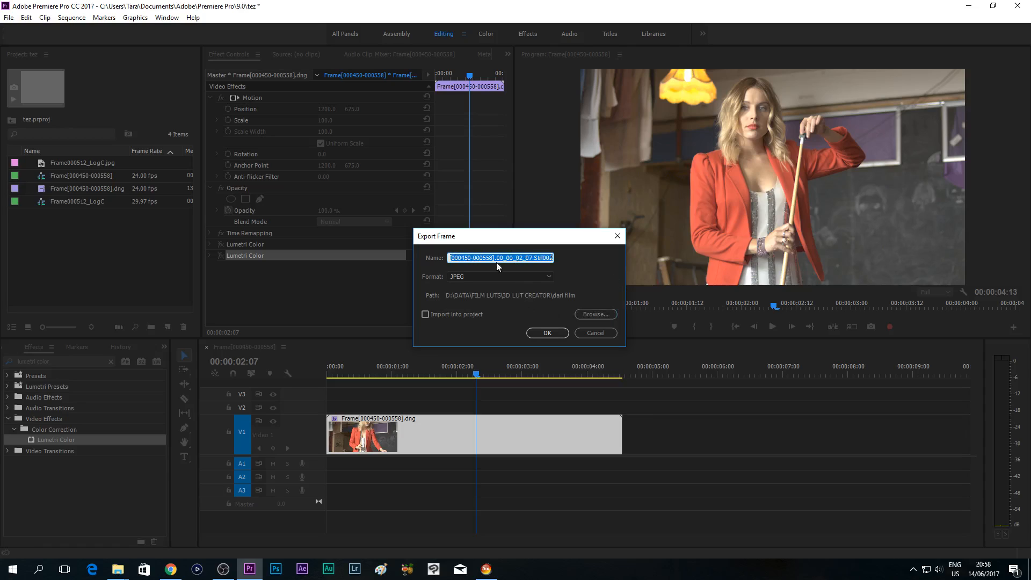
left_click(547, 332)
- Switch to 3D LUT Creator and look over the file commands and the list of available color models
left_click(495, 573)
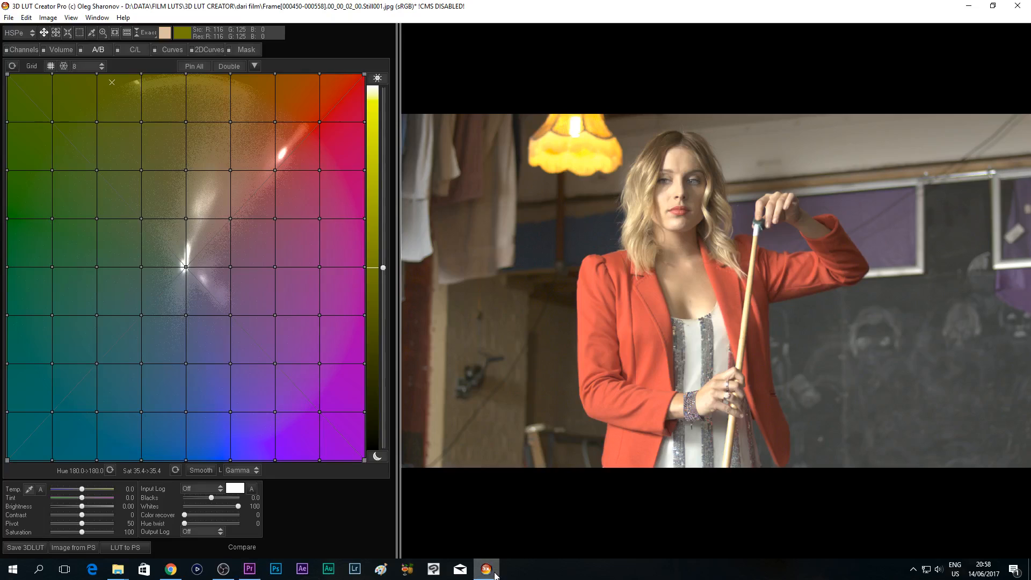
left_click(9, 18)
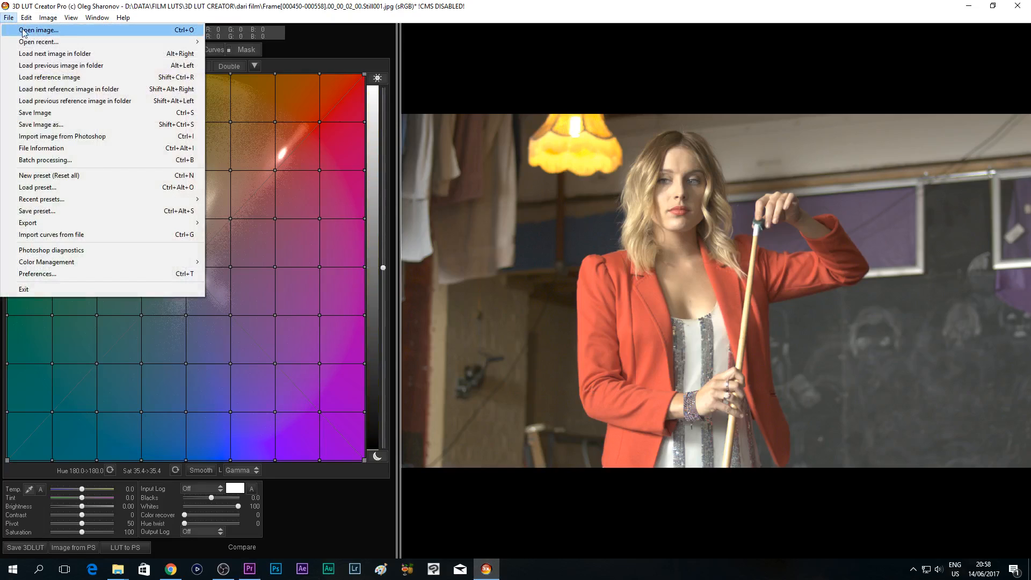
left_click(580, 14)
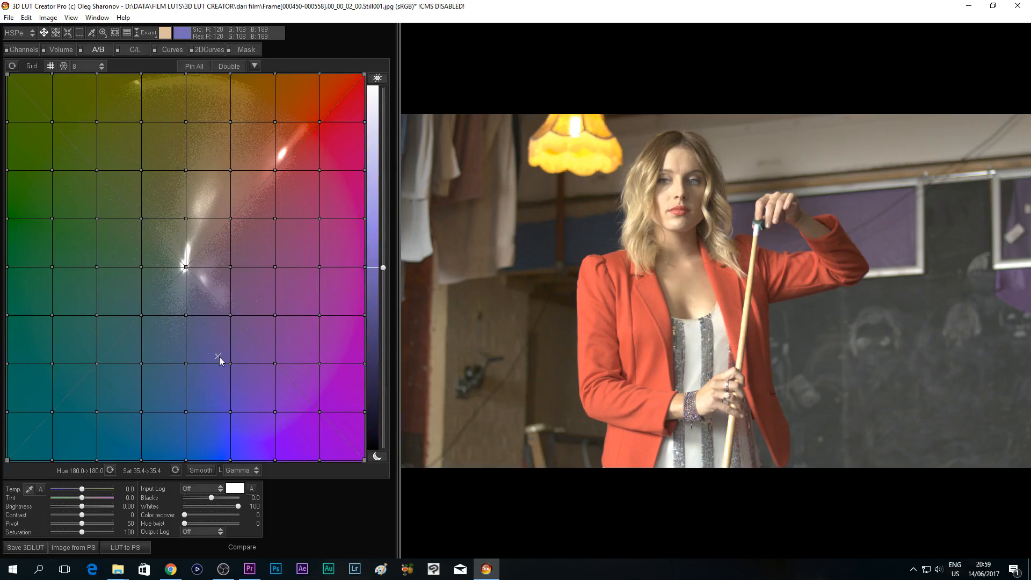
left_click(20, 33)
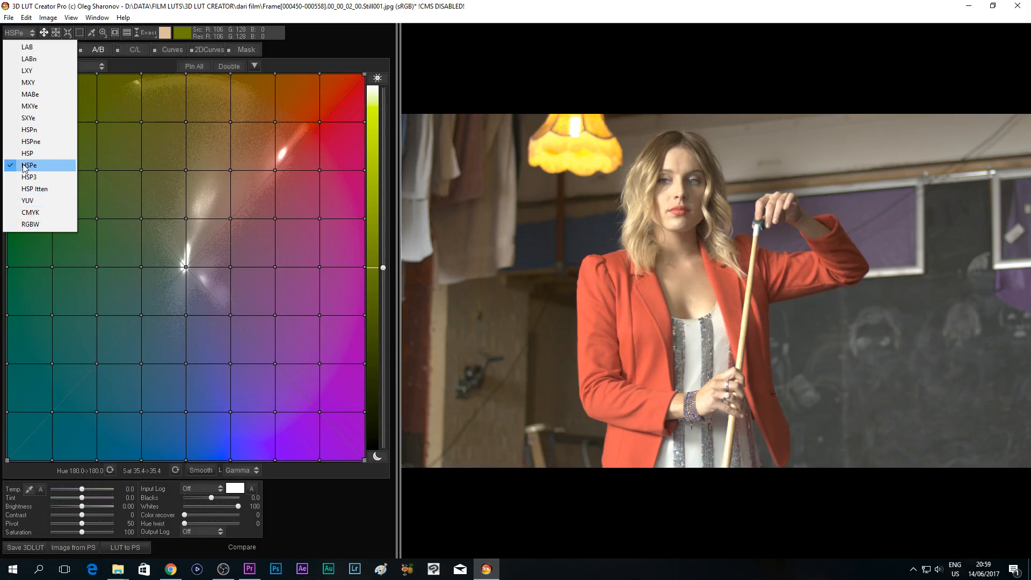
left_click(503, 1)
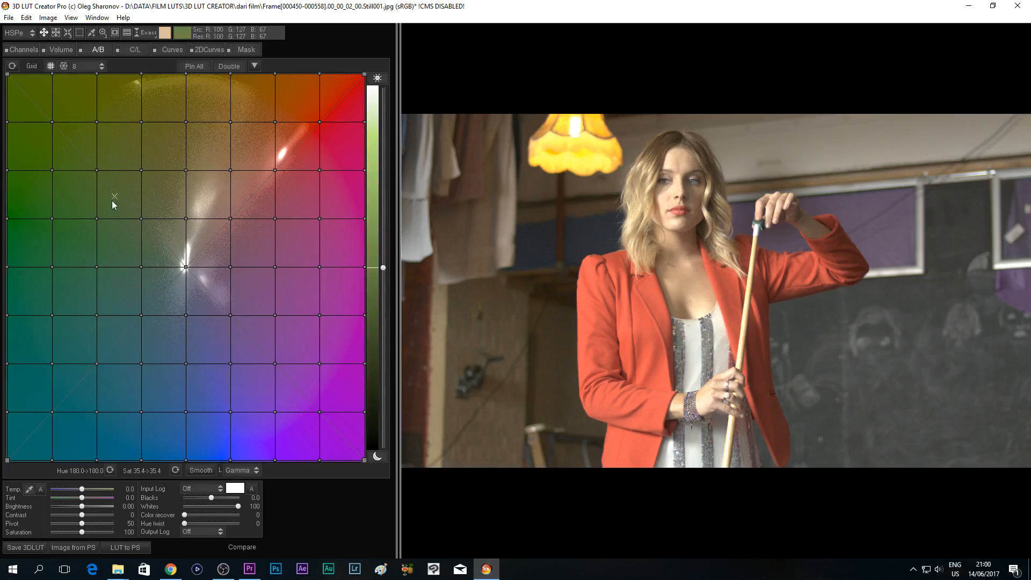
- Try the YUV color model on the A/B grid and settle on MXYe
left_click(27, 34)
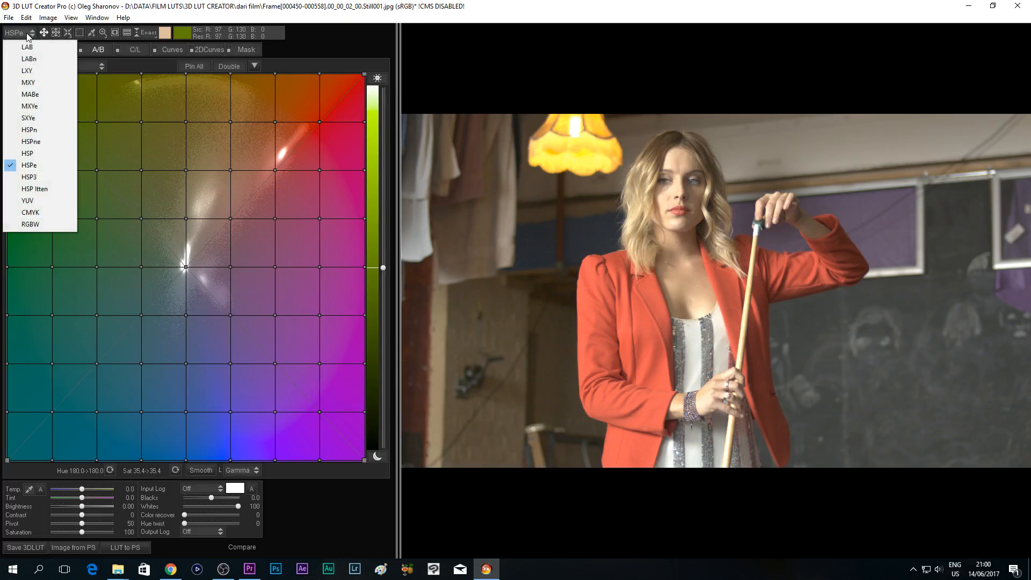
left_click(30, 201)
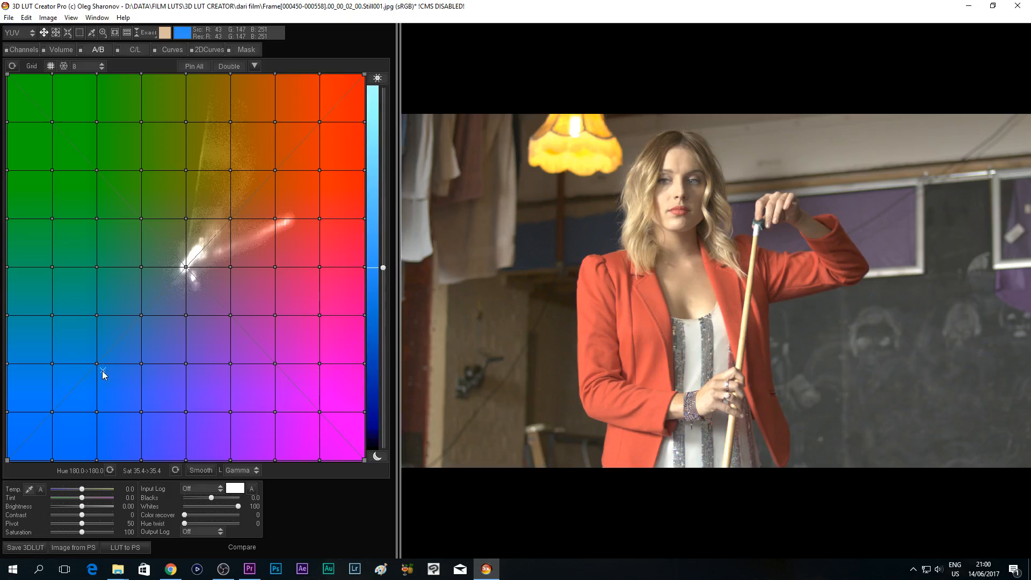
left_click(28, 34)
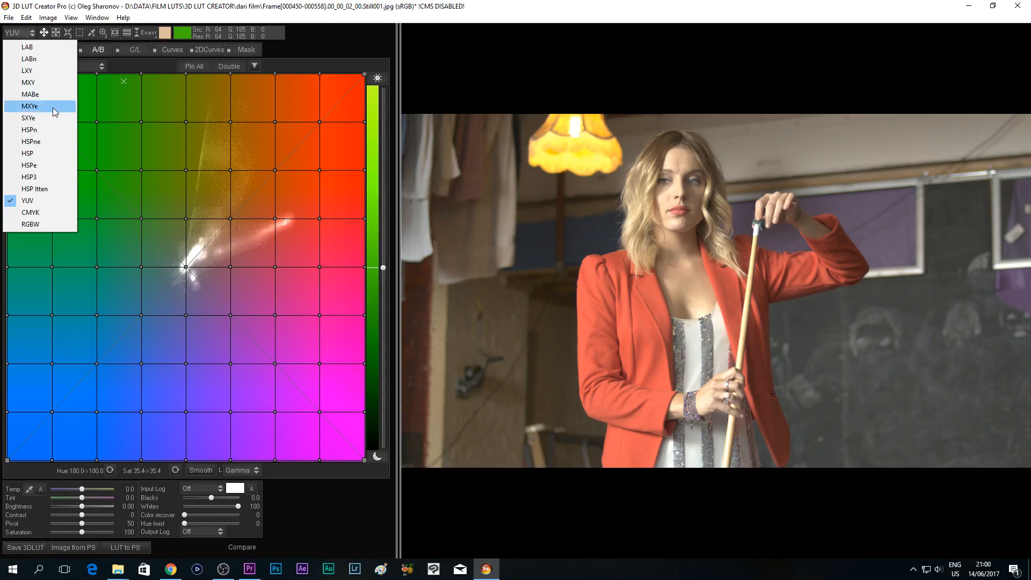
left_click(35, 107)
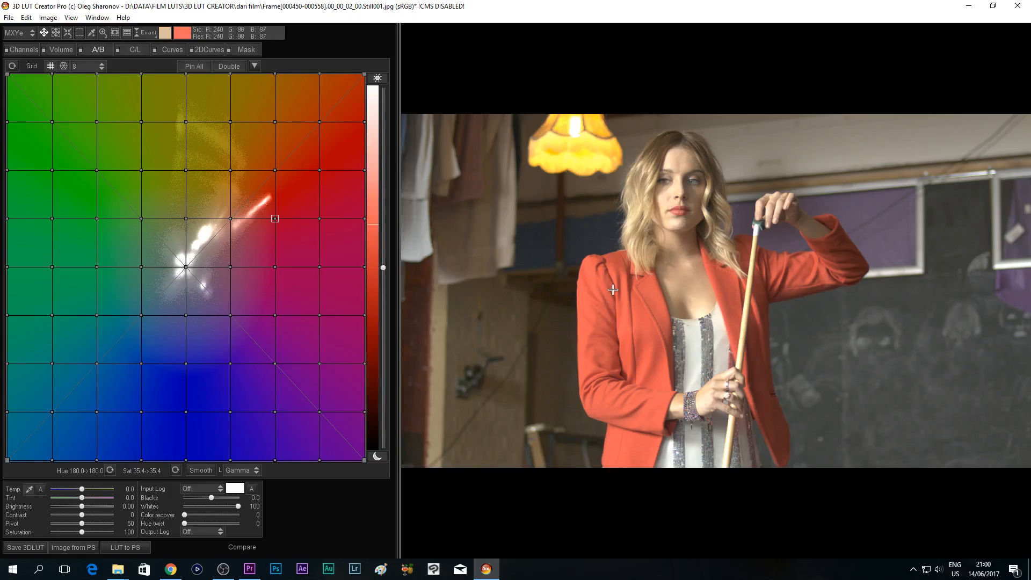
- Switch to Chrome to view the Shot 2 footage on the Blackmagic Forum, and return to 3D LUT Creator via Premiere Pro
left_click(171, 571)
left_click(59, 7)
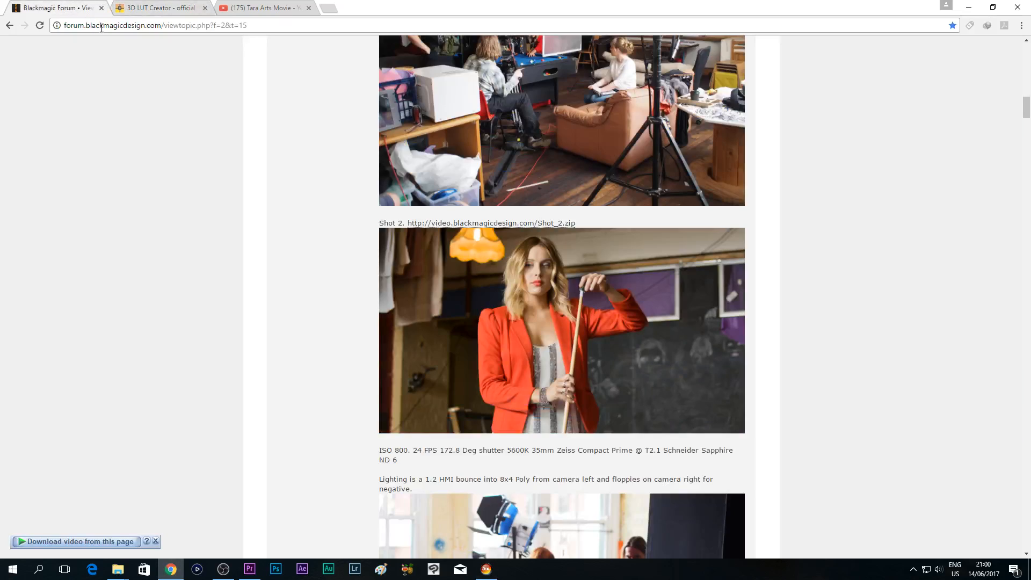
scroll(489, 216, "up", 1)
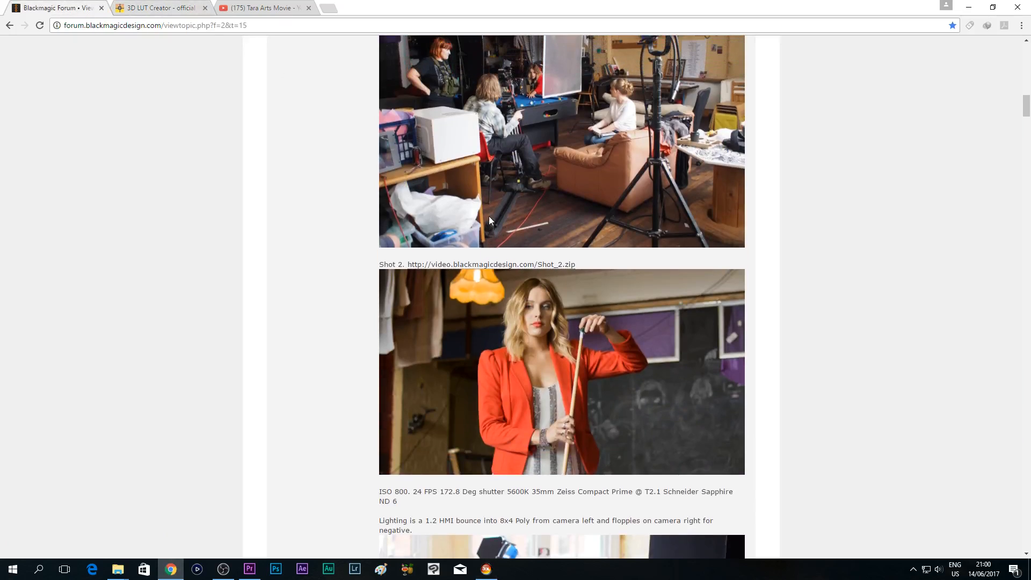
scroll(490, 216, "down", 1)
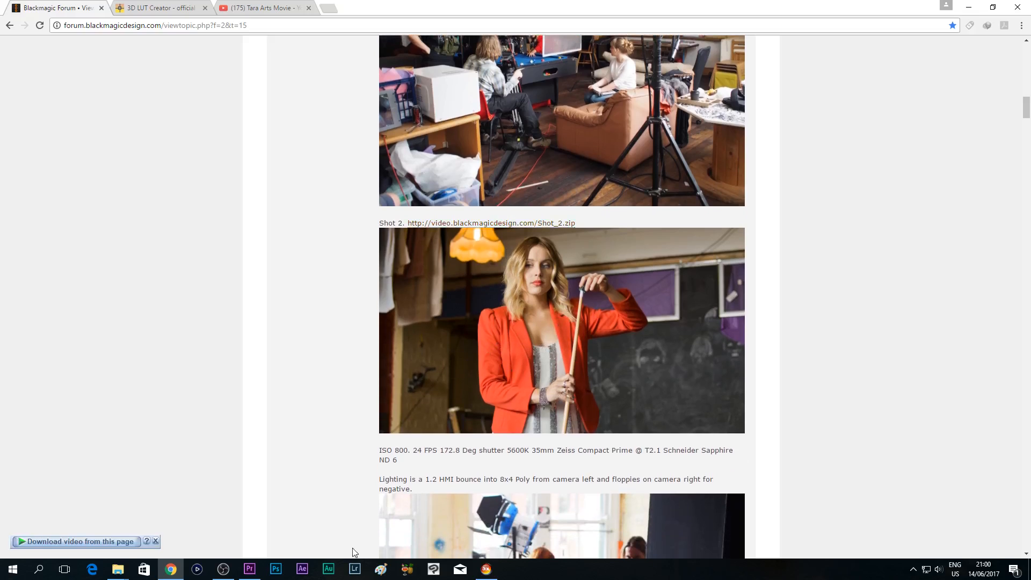
left_click(249, 569)
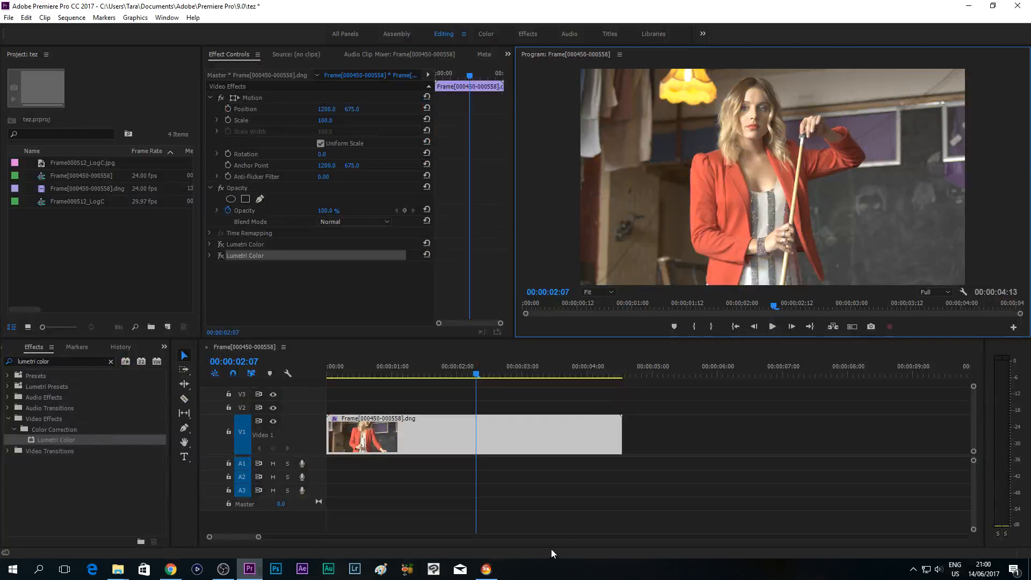
left_click(486, 569)
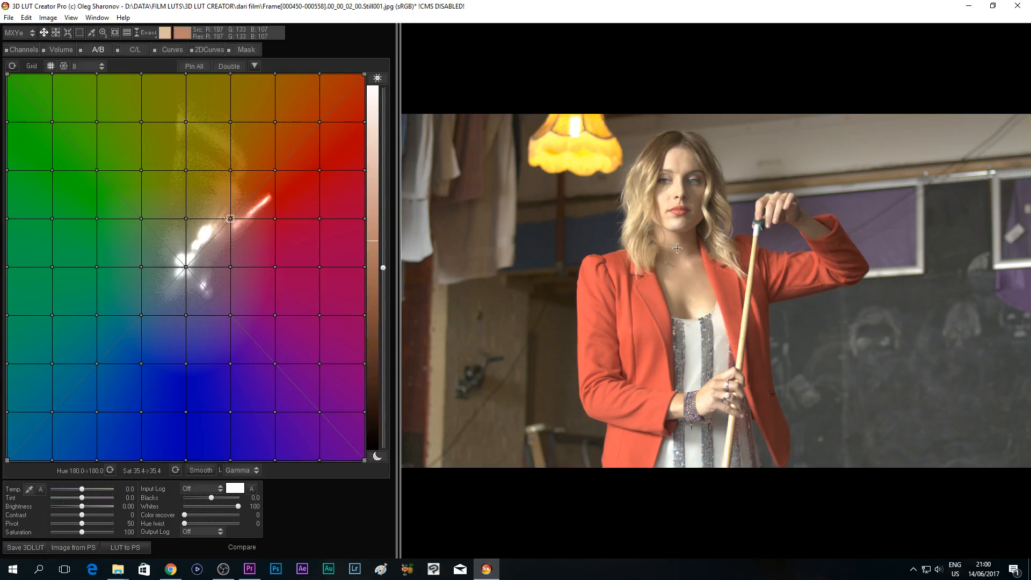
- Look over the 2D Curves, Curves, C/L and Channels adjustment pages, ending on Curves
left_click(201, 50)
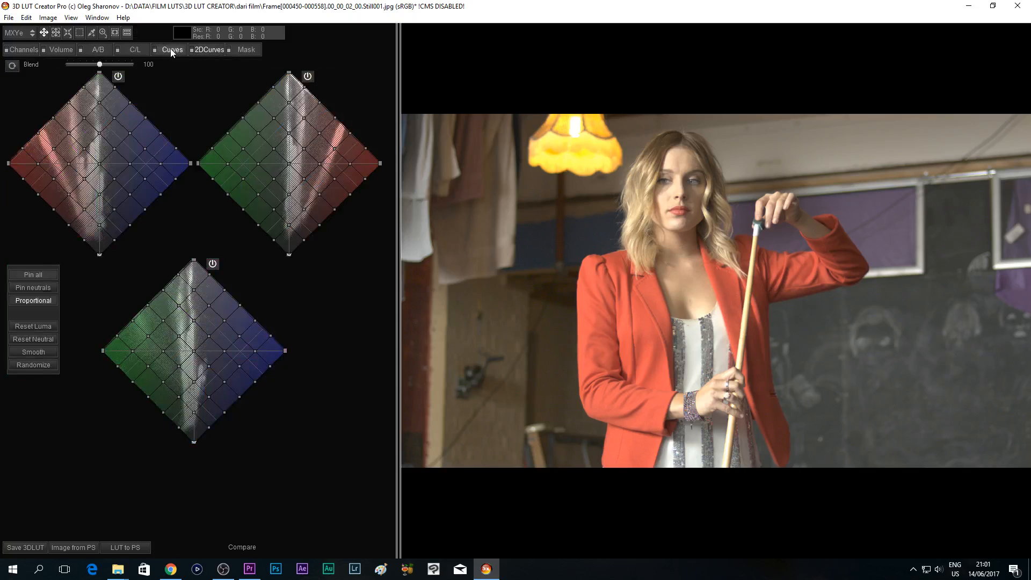
left_click(170, 49)
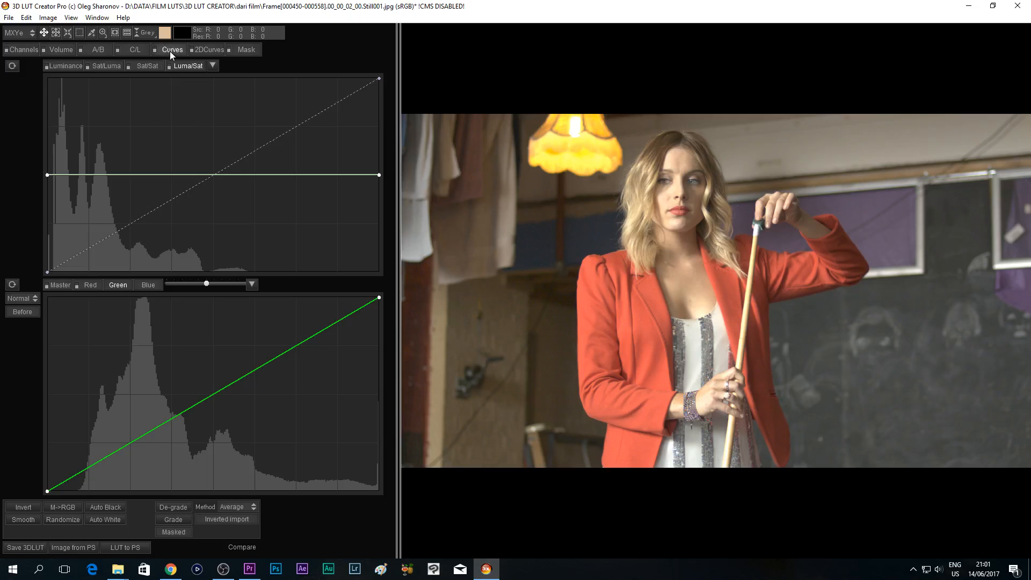
left_click(134, 50)
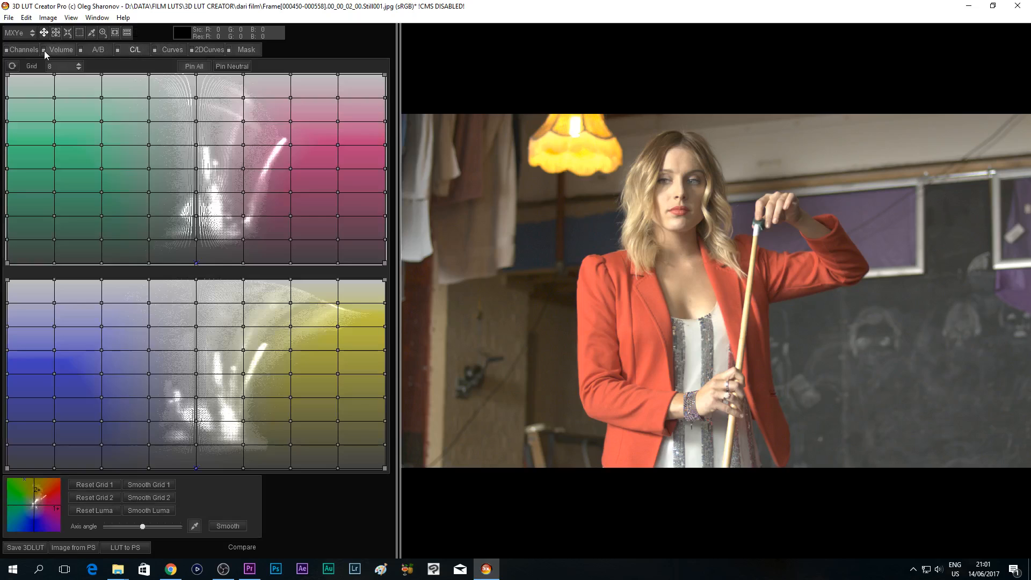
left_click(22, 49)
left_click(174, 50)
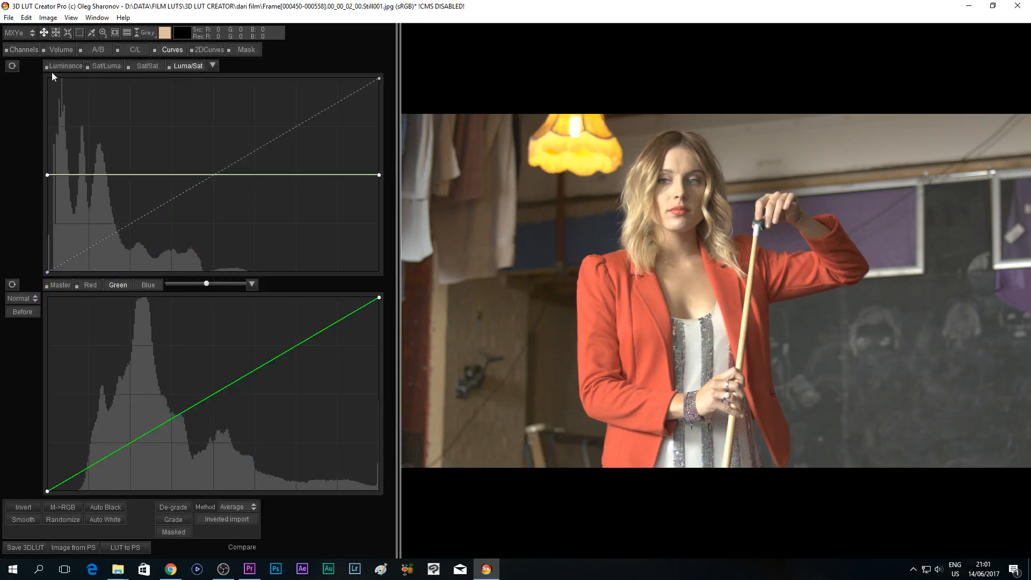
- Examine the Luminance, Sat/Luma, Sat/Sat and Luma/Sat curves and the Master, Red, Green and Blue channel curves
left_click(67, 65)
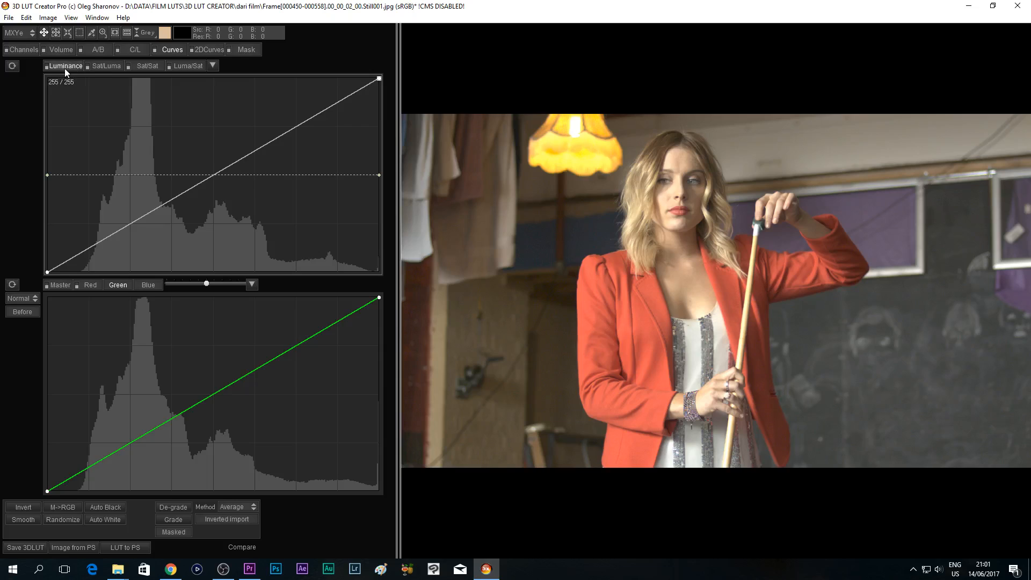
left_click(111, 67)
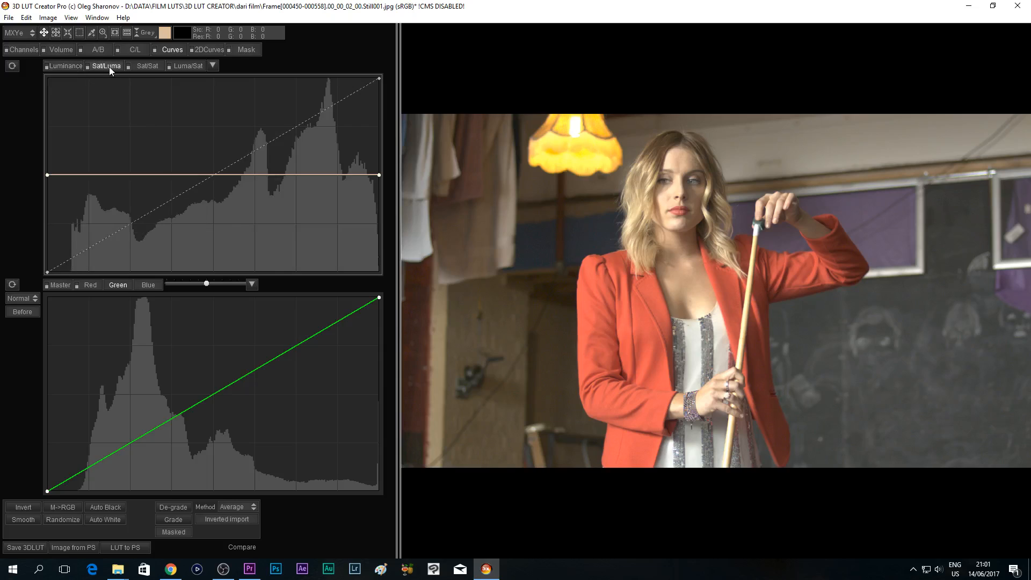
left_click(146, 66)
left_click(184, 65)
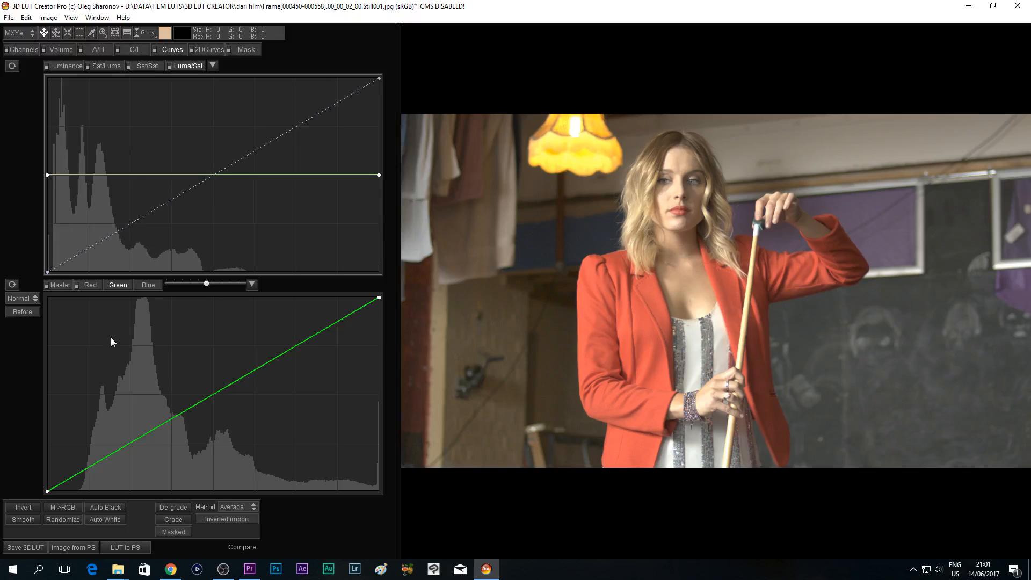
left_click(60, 284)
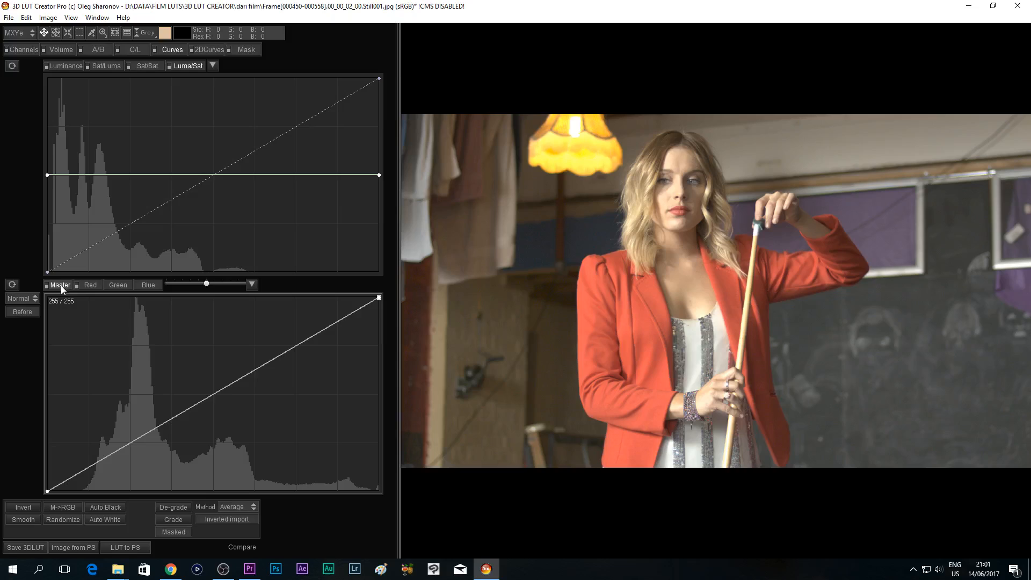
left_click(91, 286)
left_click(121, 285)
left_click(144, 285)
mouse_move(219, 391)
left_mouse_down()
mouse_move(200, 368)
mouse_move(220, 398)
mouse_move(214, 388)
left_mouse_up()
right_click(214, 387)
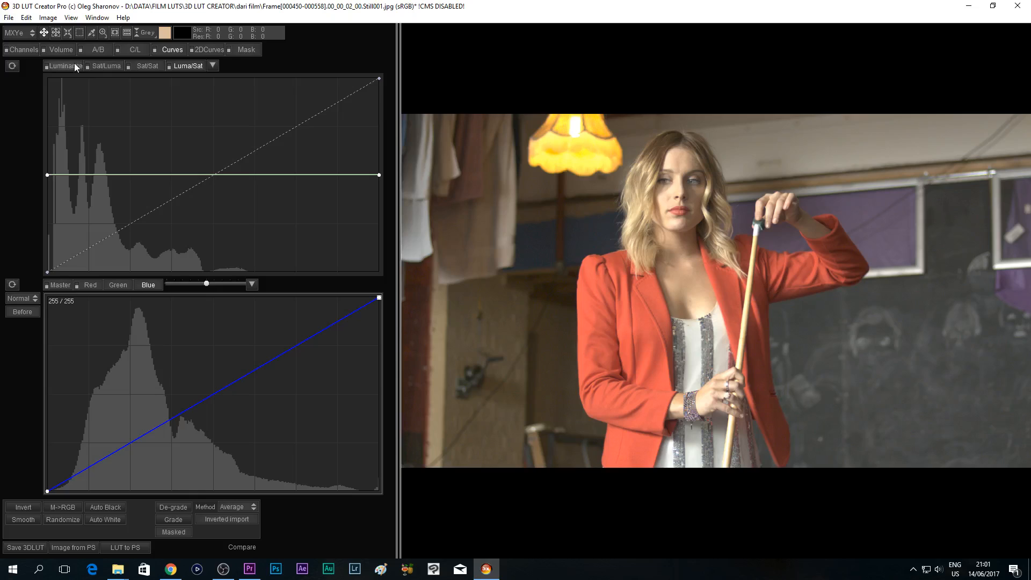
- Pin the midpoint of the Luminance curve and darken the shadows with a point at 53/37
left_click(68, 67)
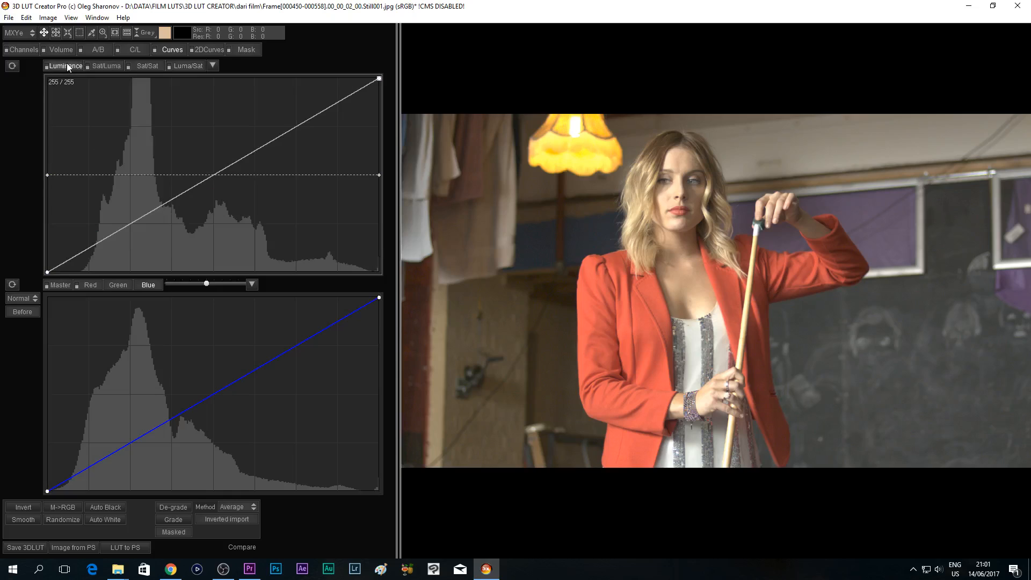
left_click(212, 173)
left_click_drag(121, 229, 117, 244)
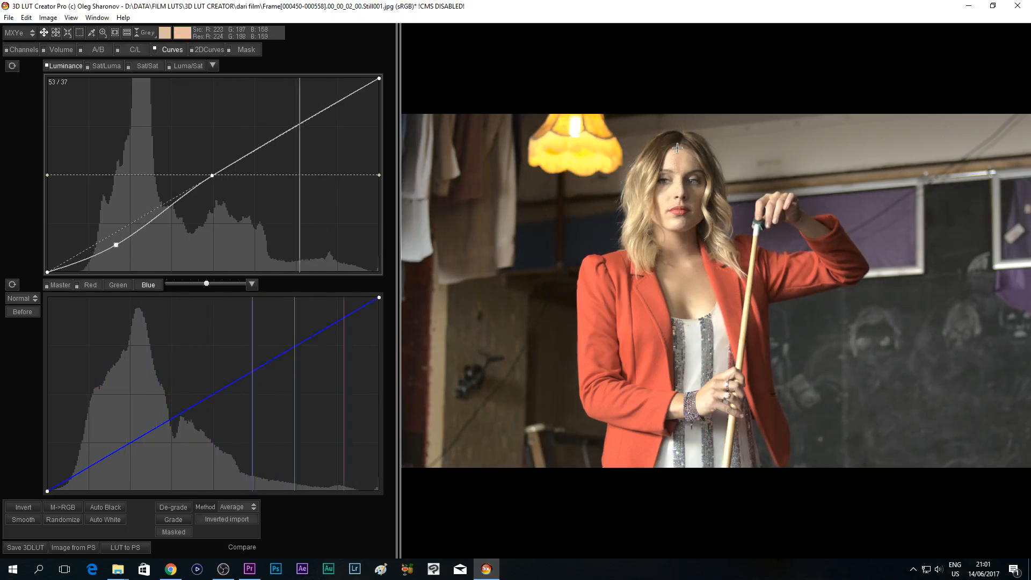
- Try brightening the highlights of the Luminance curve with a point at 182/223 and at 185/209, removing it each time
left_click_drag(288, 115, 284, 102)
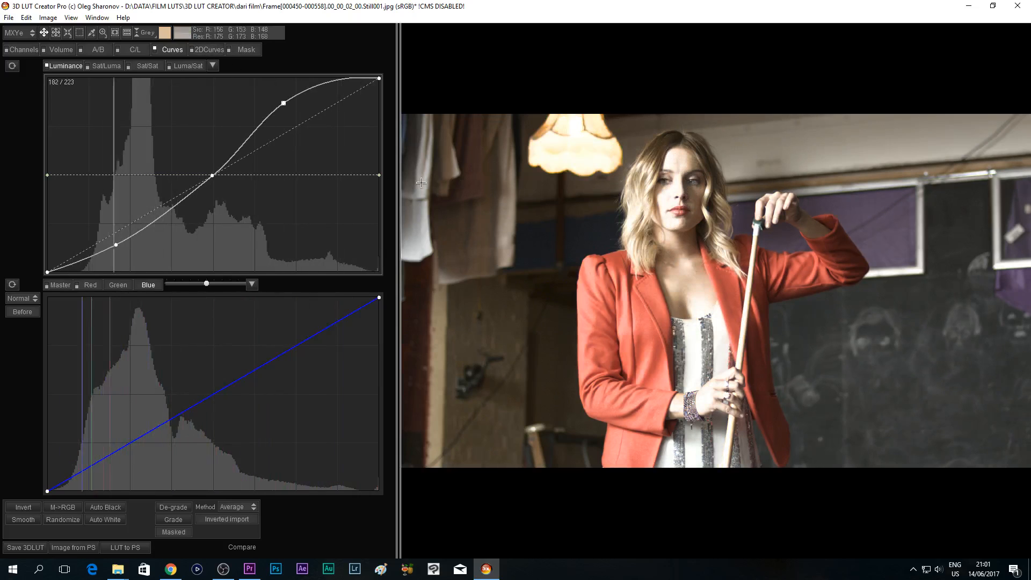
key("ctrl+z")
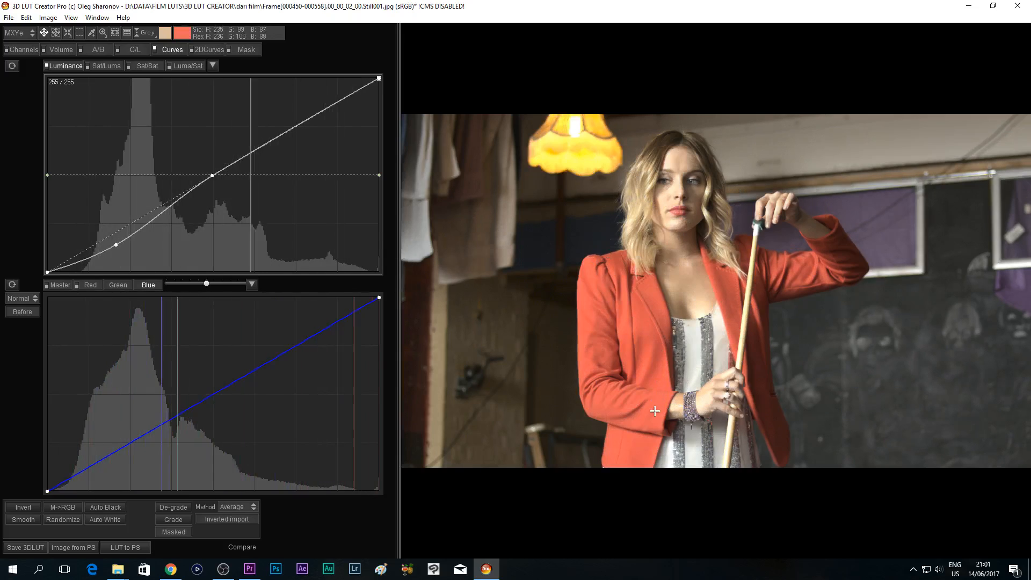
left_click_drag(297, 124, 288, 115)
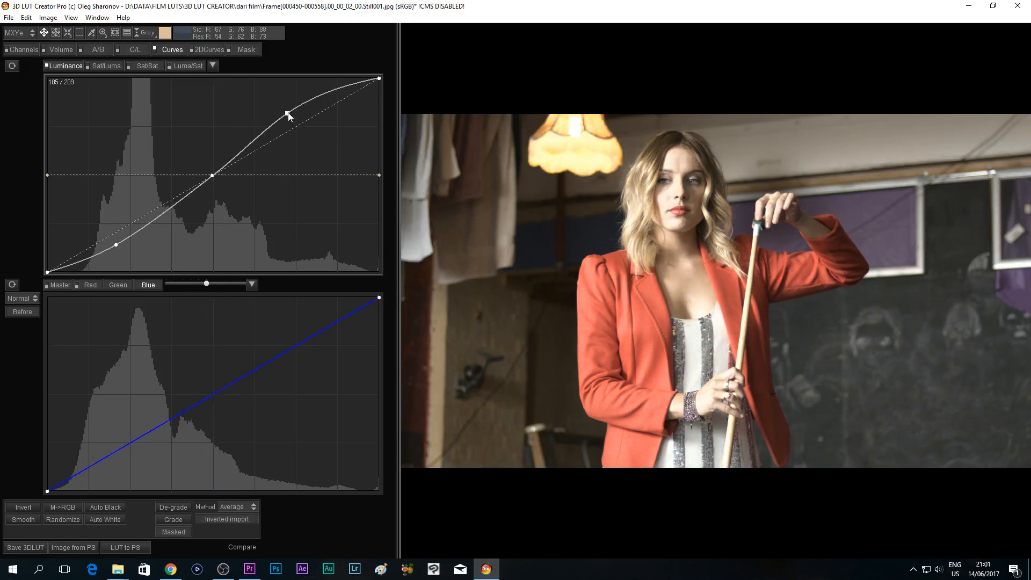
key("Delete")
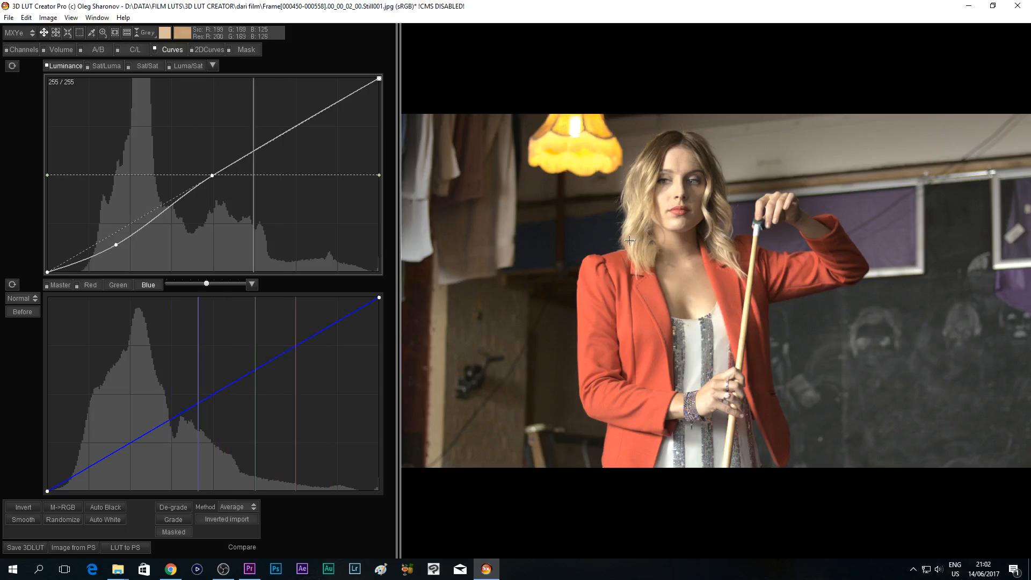
- Boost saturation on the Sat/Sat curve with points at 121/144 and 46/70
left_click(56, 285)
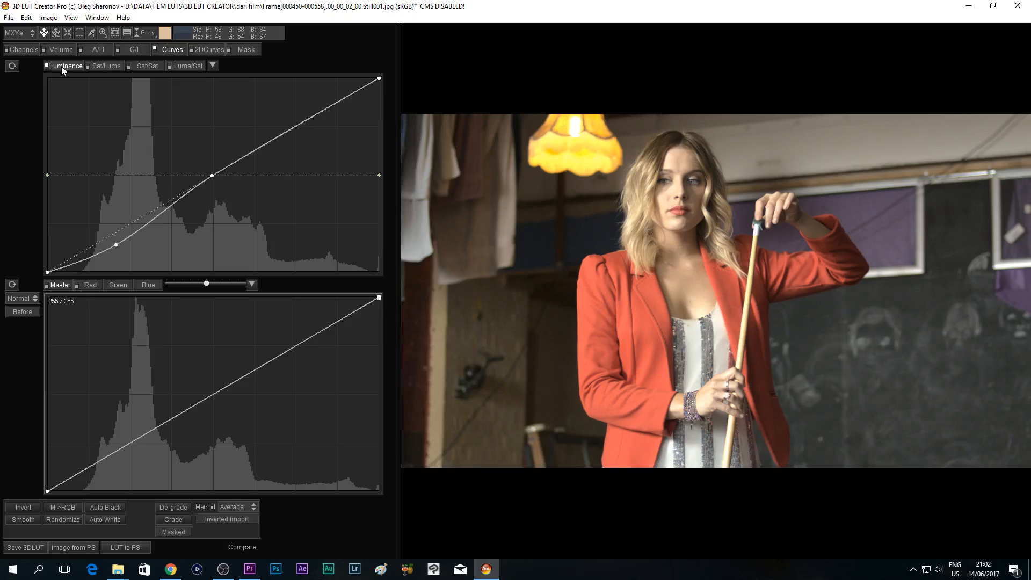
left_click(143, 66)
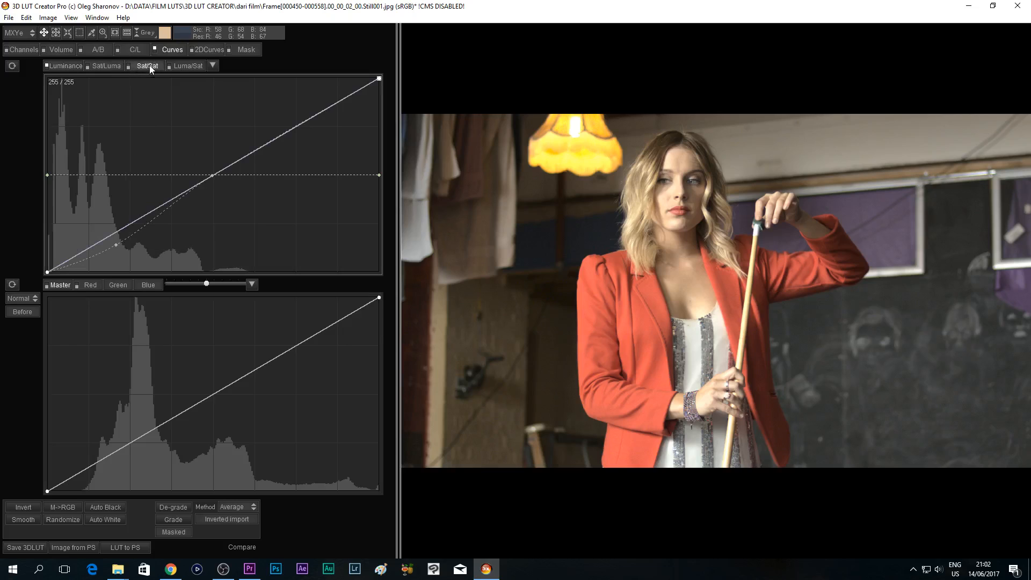
left_click(211, 175)
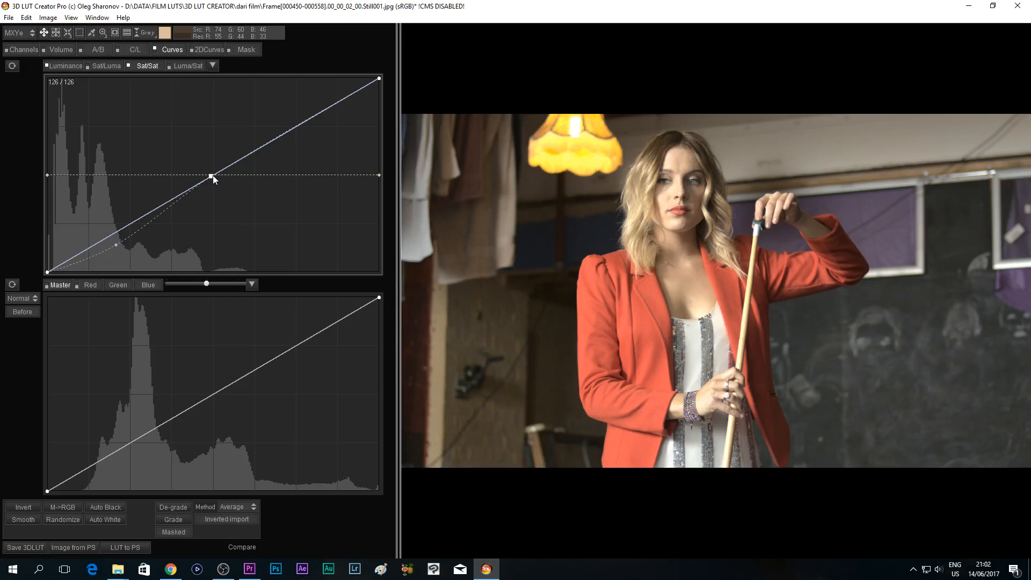
left_click_drag(212, 175, 206, 163)
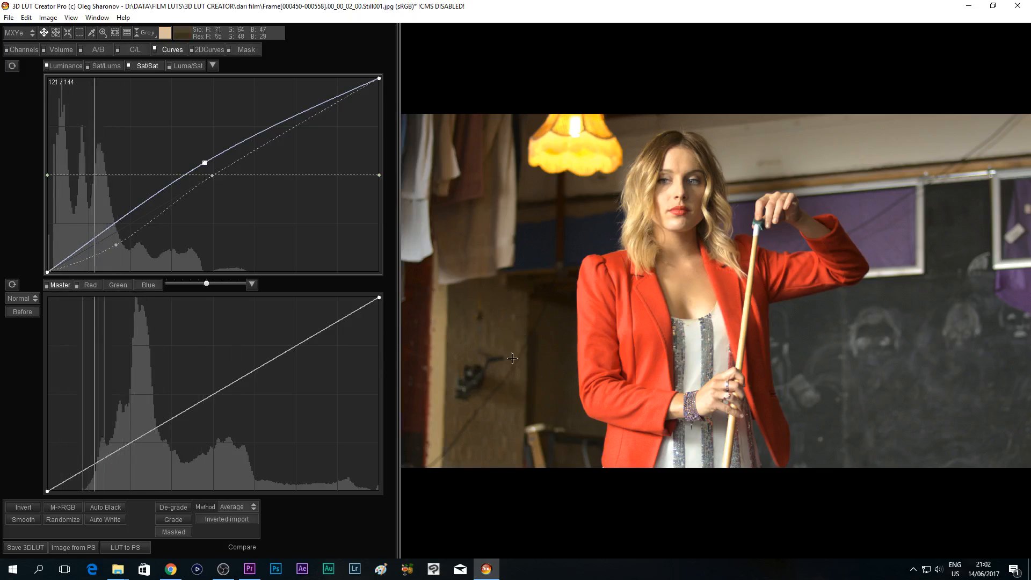
left_click_drag(114, 225, 108, 218)
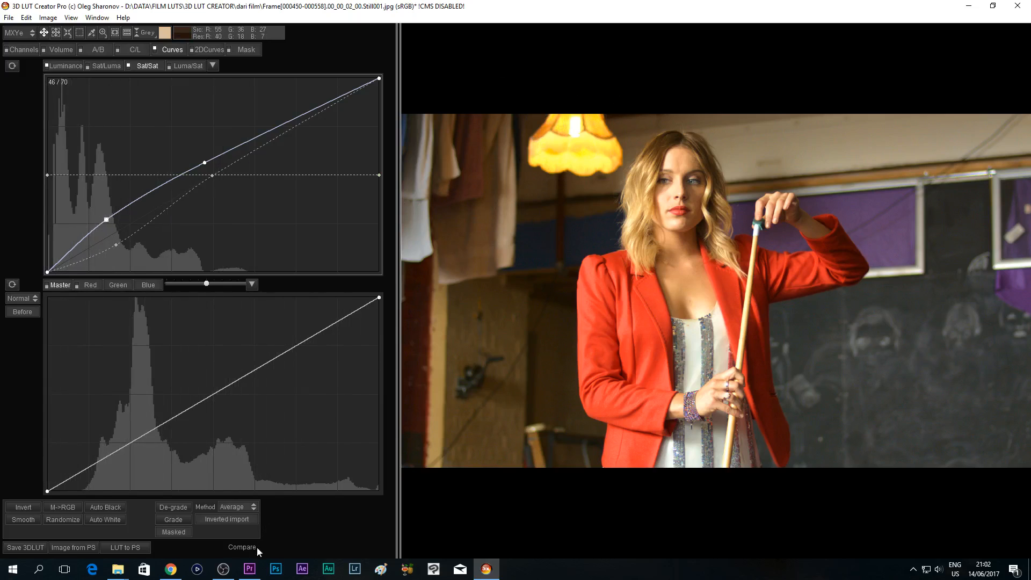
- Switch to Premiere Pro and expand the second Lumetri Color effect to view its Creative settings
left_click(257, 565)
left_click(210, 255)
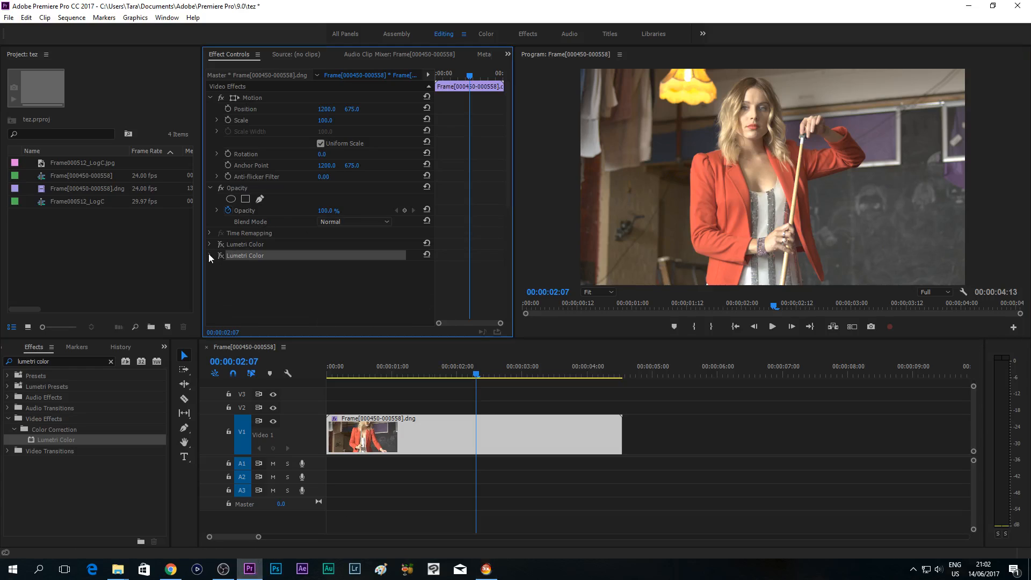
scroll(448, 226, "down", 3)
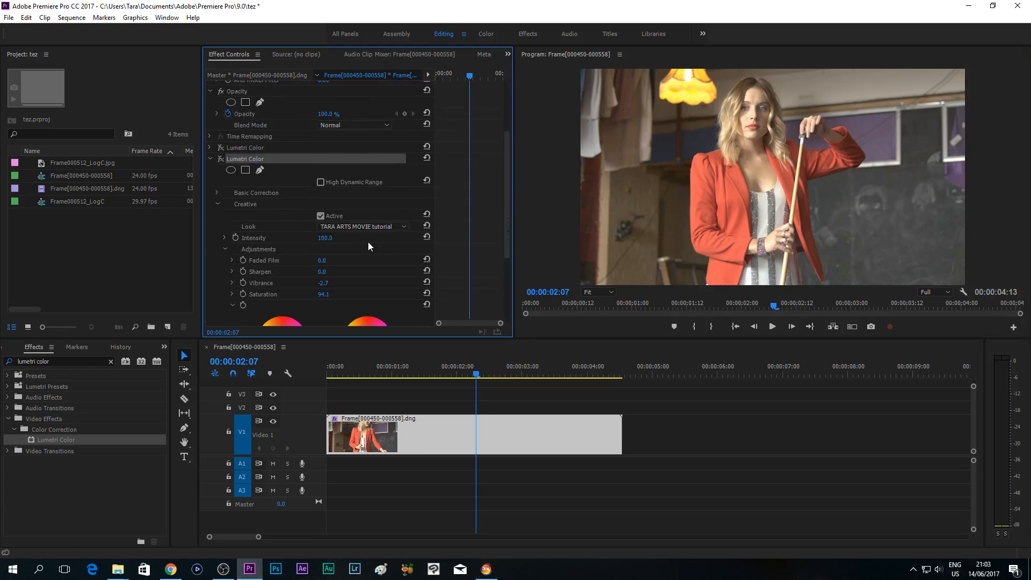
- Switch to 3D LUT Creator, lower both Sat/Sat curve points slightly with the left one at 45/66, and open the A/B color grid
key("alt+Tab")
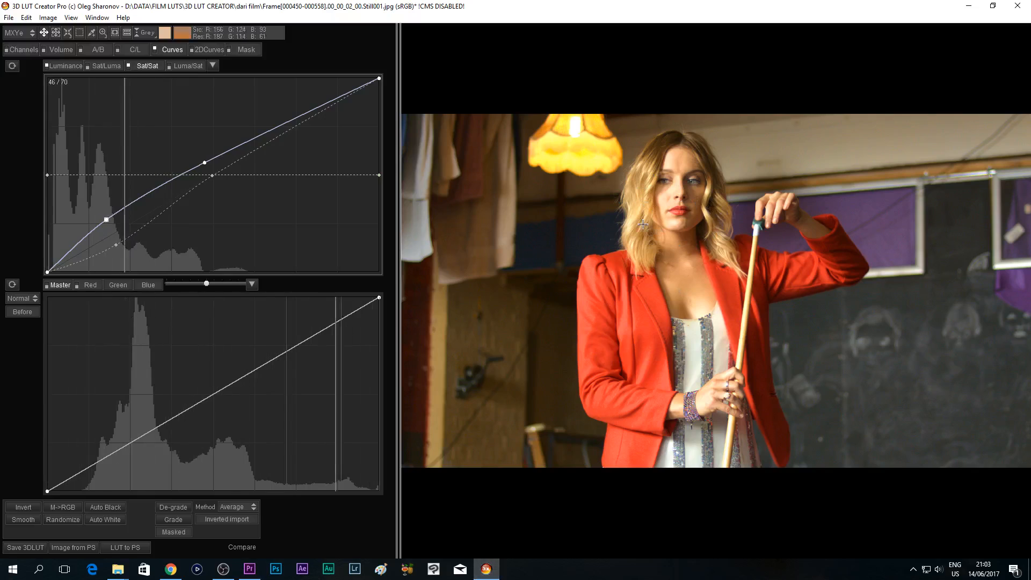
left_click_drag(106, 220, 105, 220)
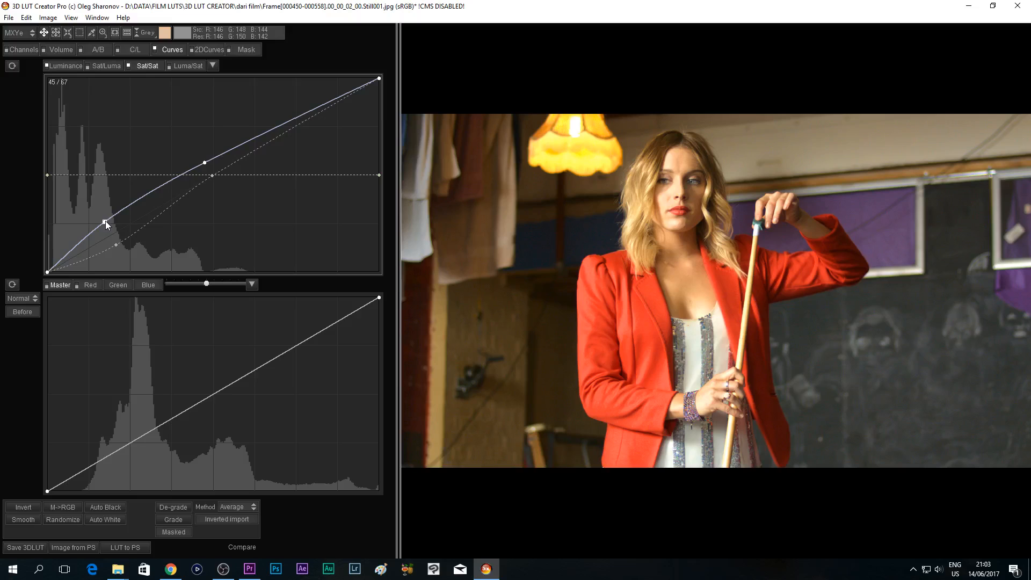
left_click_drag(207, 165, 204, 165)
left_click_drag(108, 219, 105, 221)
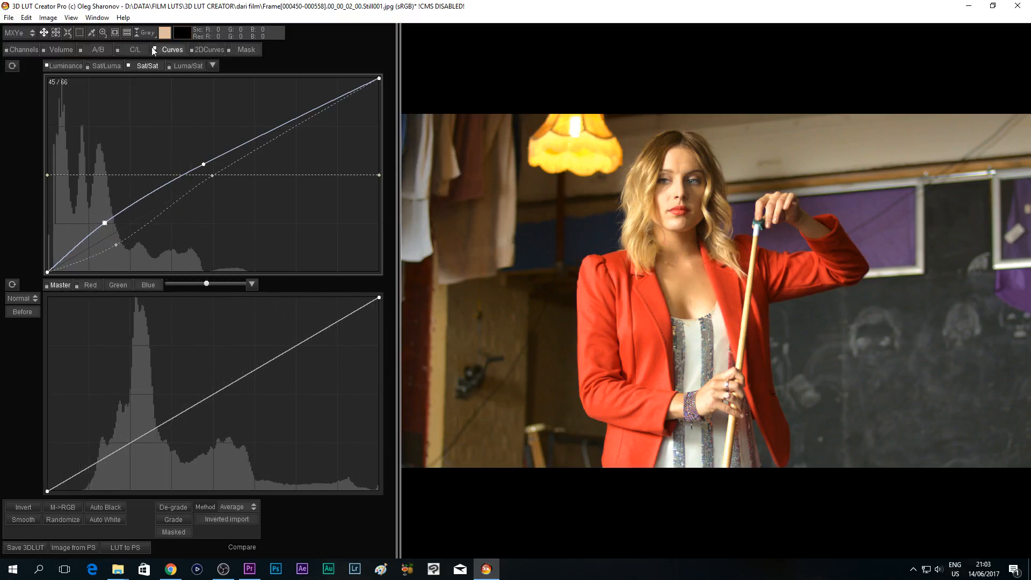
left_click(100, 49)
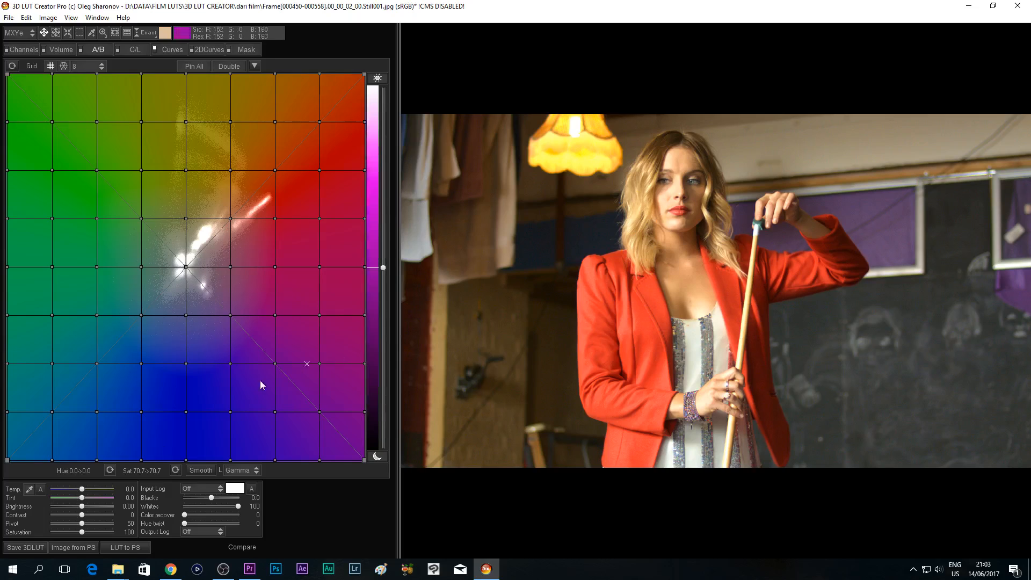
- Switch to Chrome and examine the Shot 2 still and the lighting setup photo above it on the Blackmagic forum page
left_click(172, 570)
scroll(498, 362, "up", 1)
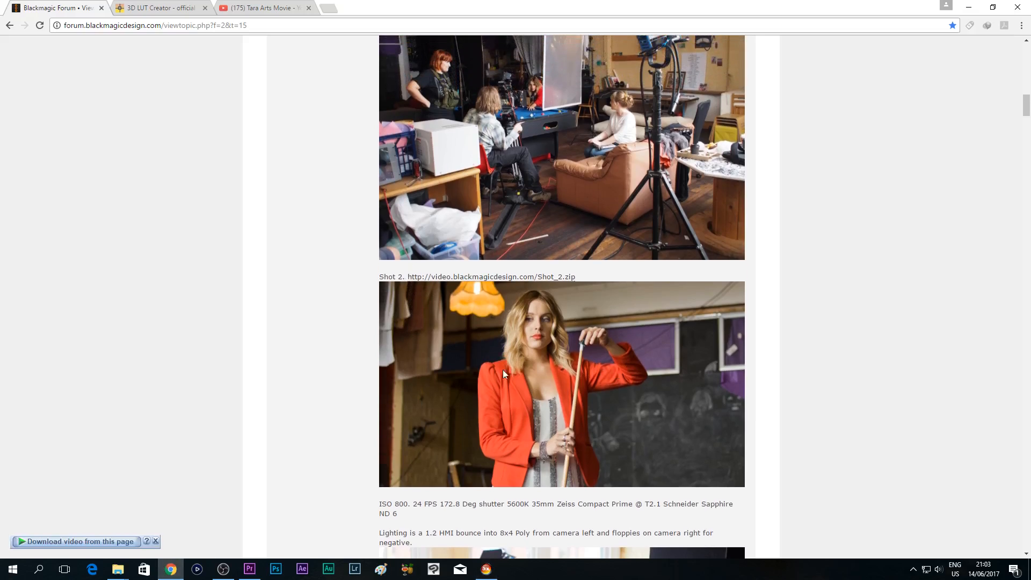
scroll(471, 399, "up", 2)
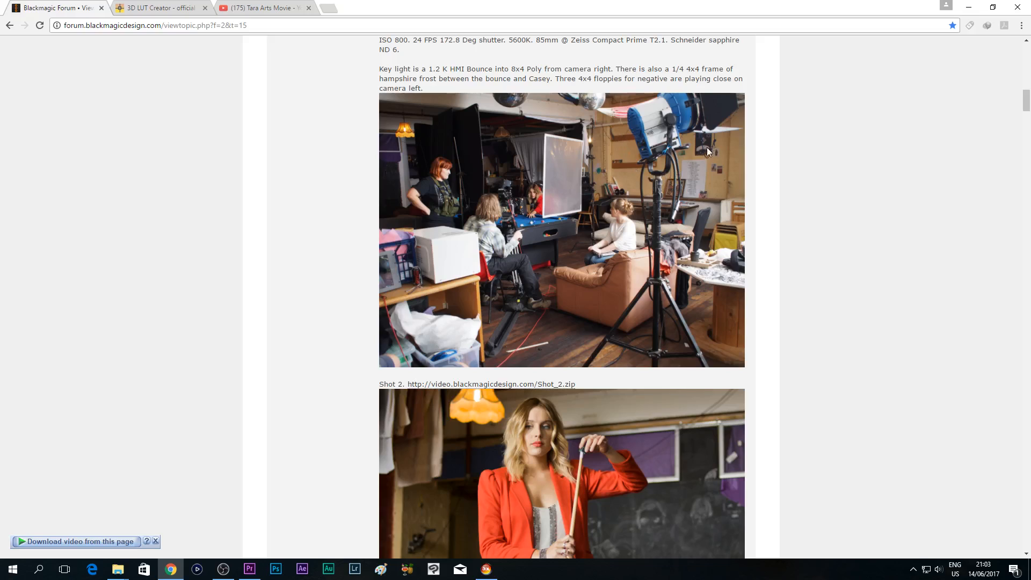
scroll(565, 217, "down", 4)
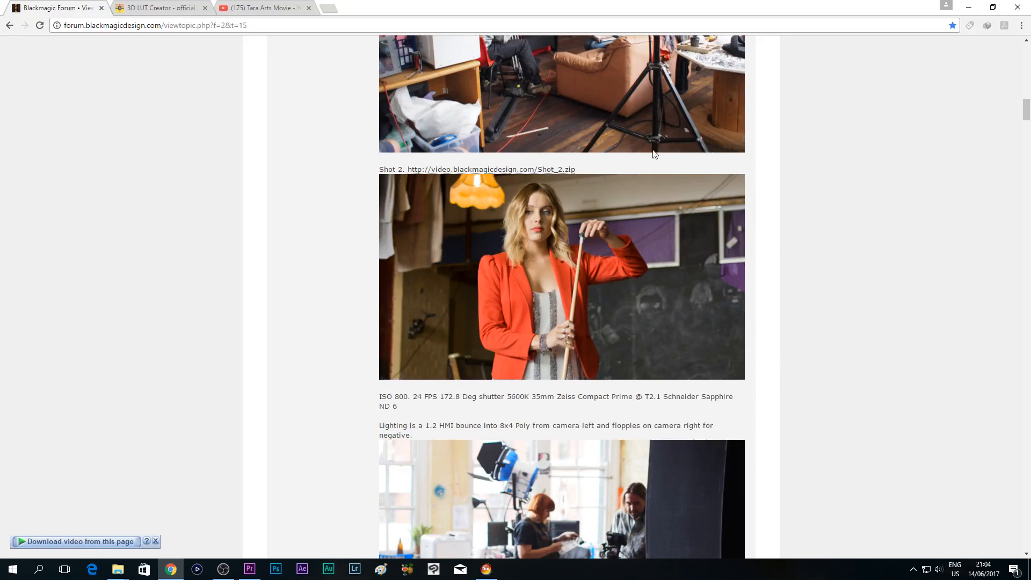
- Return to 3D LUT Creator, try cooling the color temperature to -61.1 and -34.6, and bring it back to 0.8
left_click(486, 568)
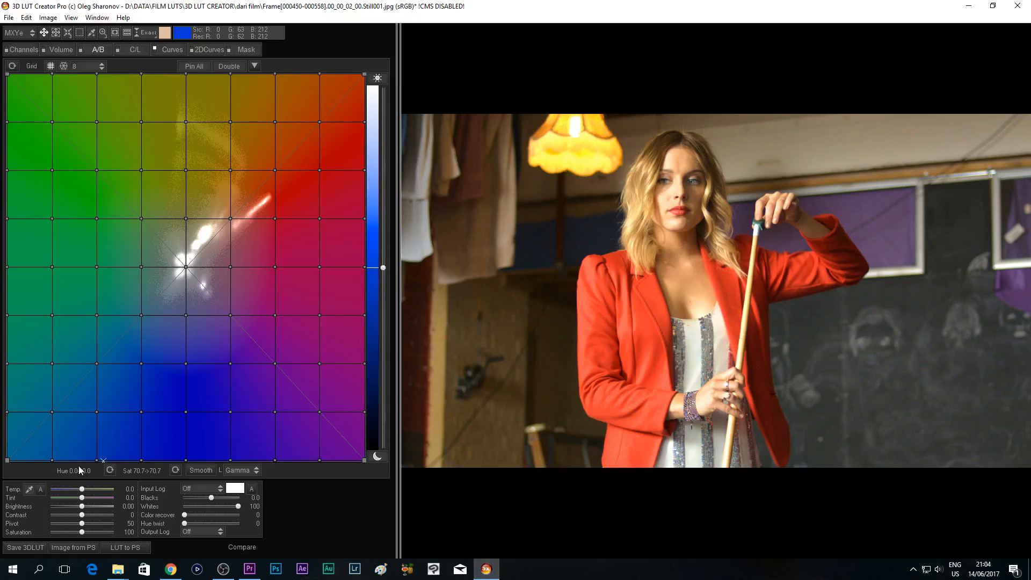
left_click_drag(83, 488, 66, 487)
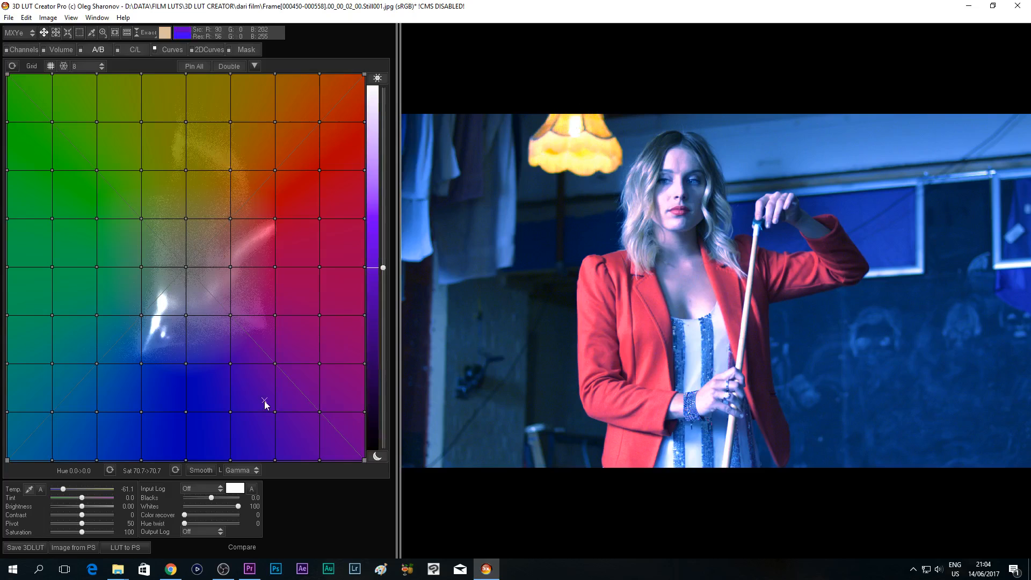
left_click_drag(63, 489, 78, 488)
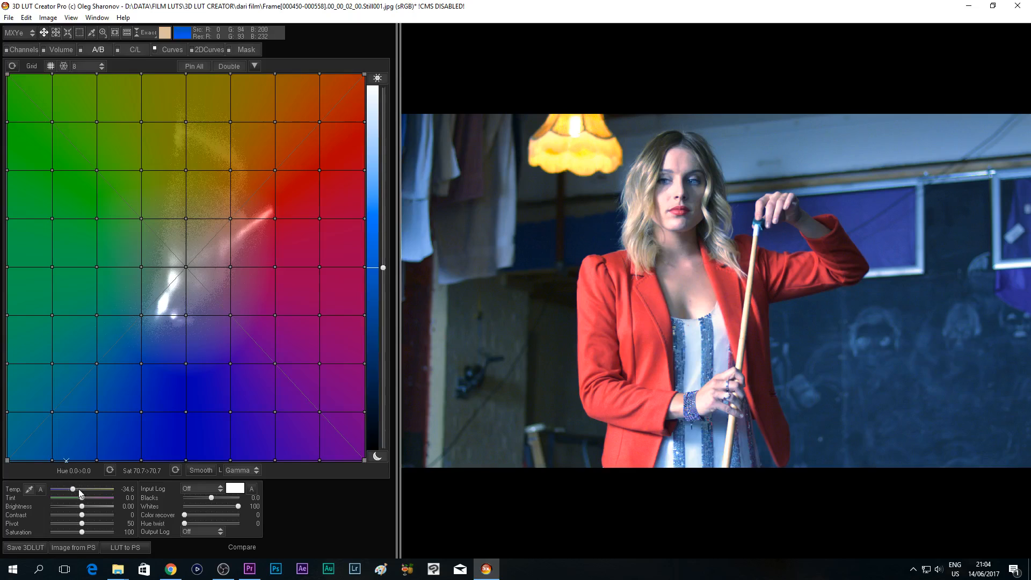
left_click_drag(78, 490, 87, 490)
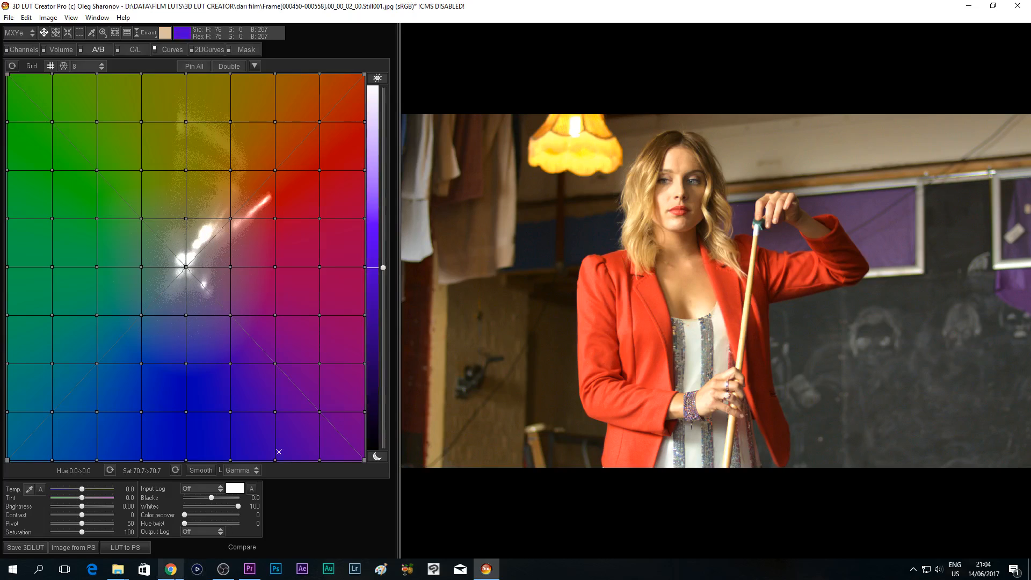
- Switch to Chrome and review the Shot 2 reference frame on the Blackmagic forum once more
mouse_move(170, 569)
left_click(170, 523)
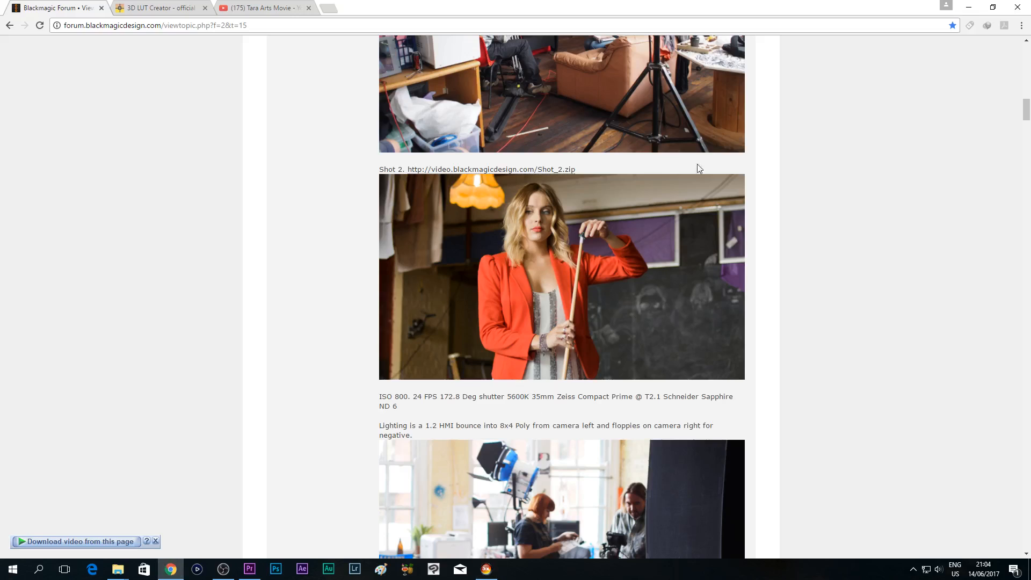
scroll(598, 259, "up", 1)
scroll(598, 259, "down", 1)
- Search YouTube for "tara arts network"
left_click(271, 6)
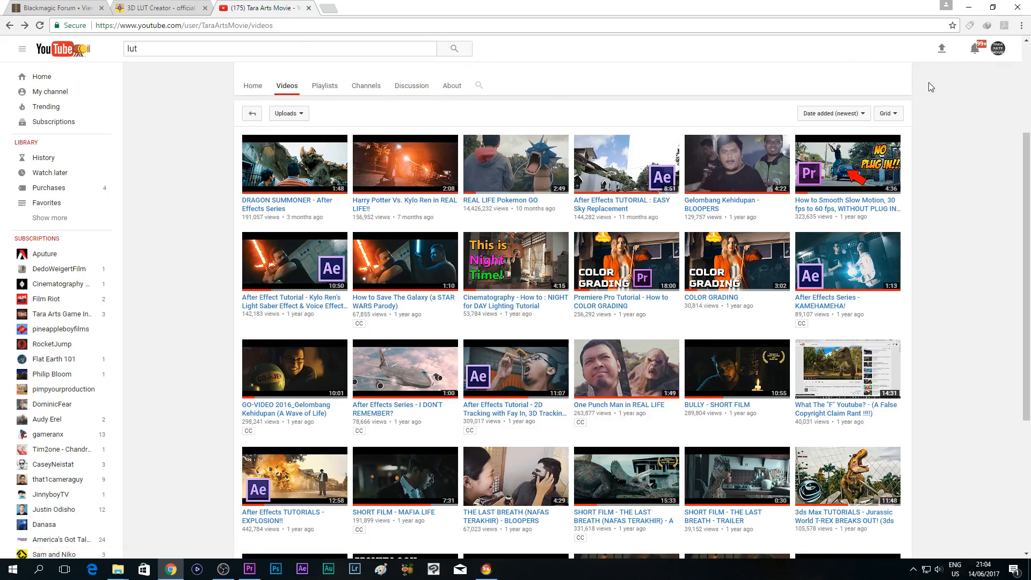
scroll(866, 221, "up", 3)
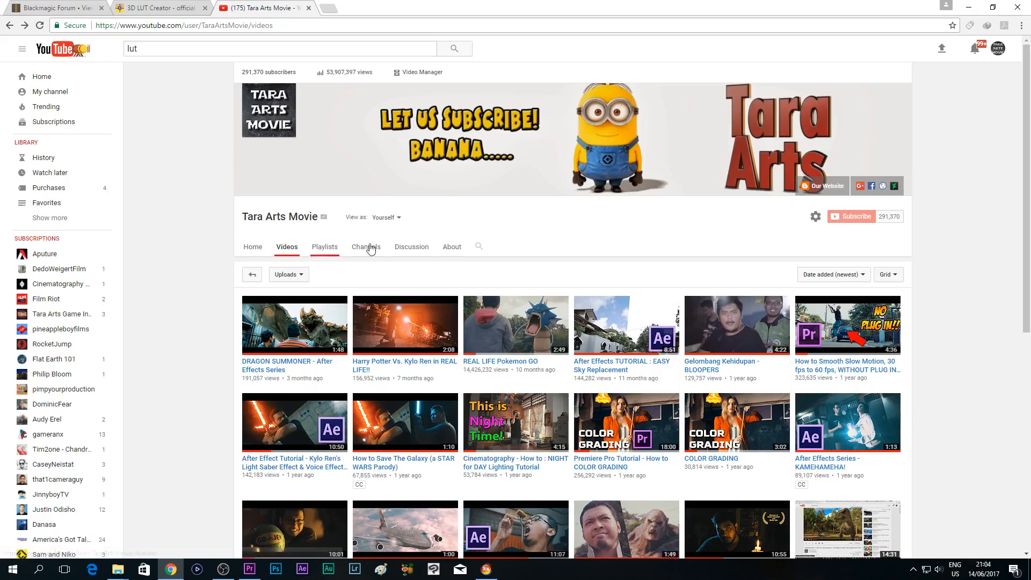
left_click_drag(251, 47, 107, 38)
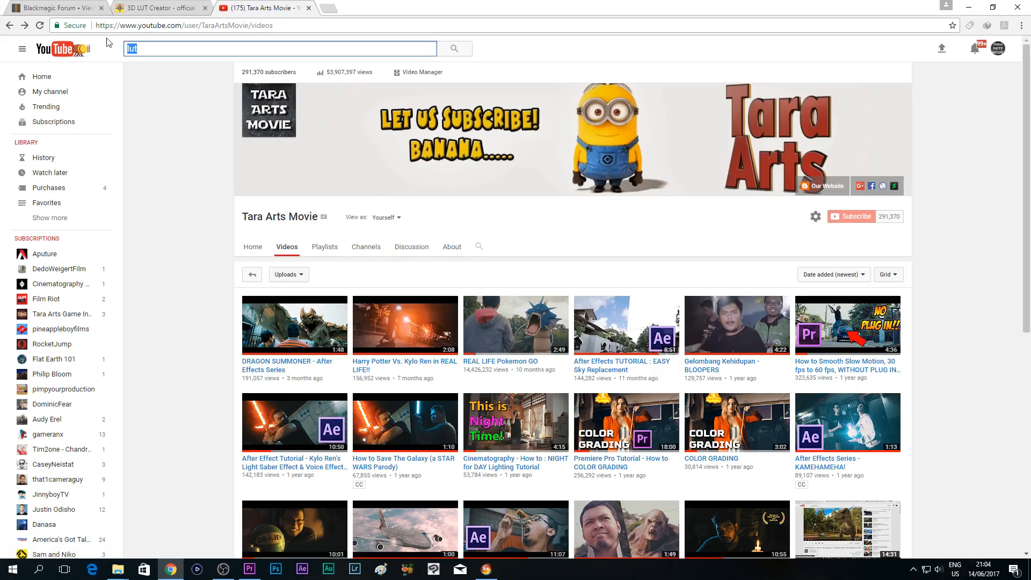
type("tara arts netw")
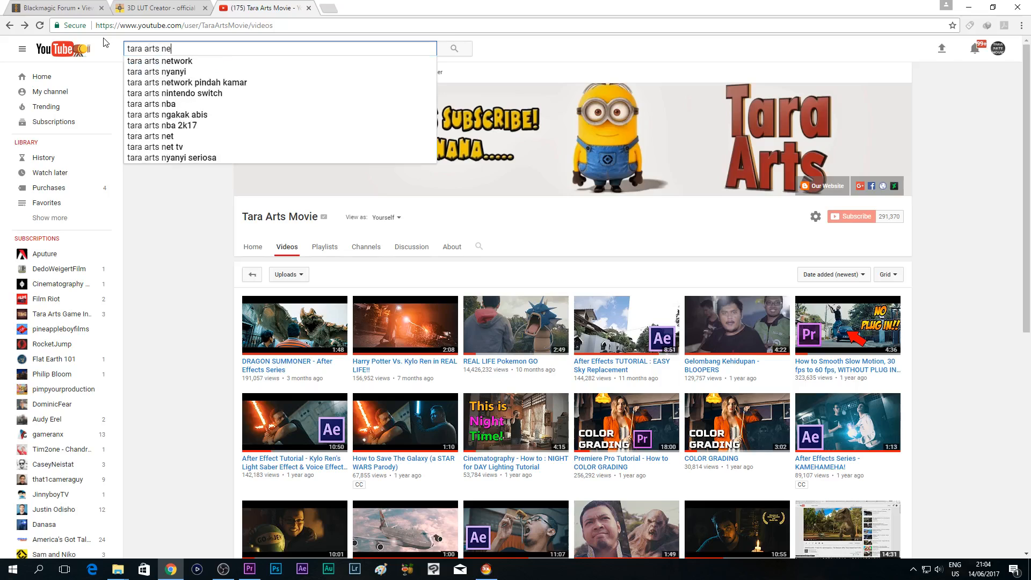
type("ork")
left_click(182, 60)
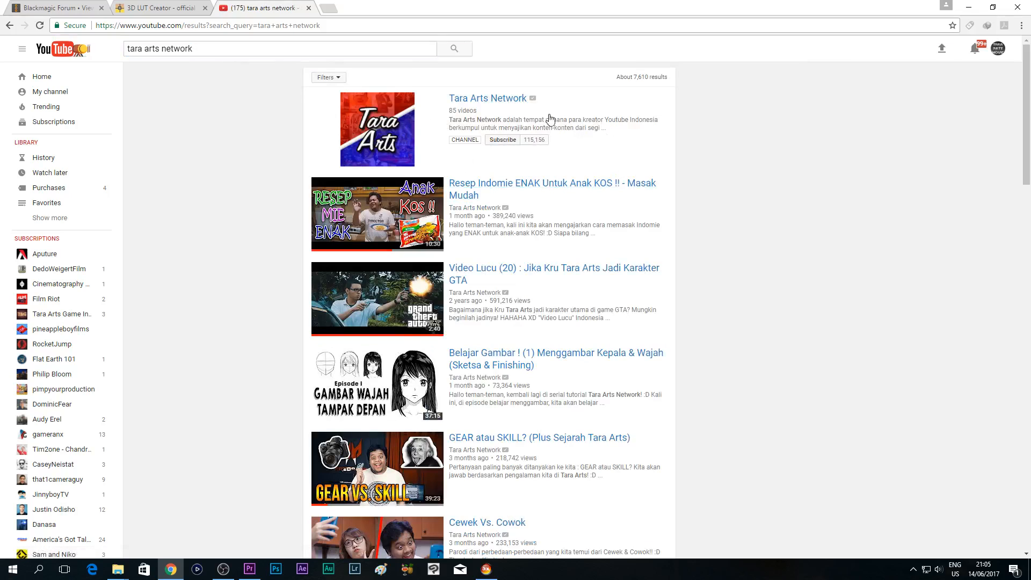
- Look through the search results and open the uploaded videos of the Tara Arts Network channel
scroll(587, 204, "down", 9)
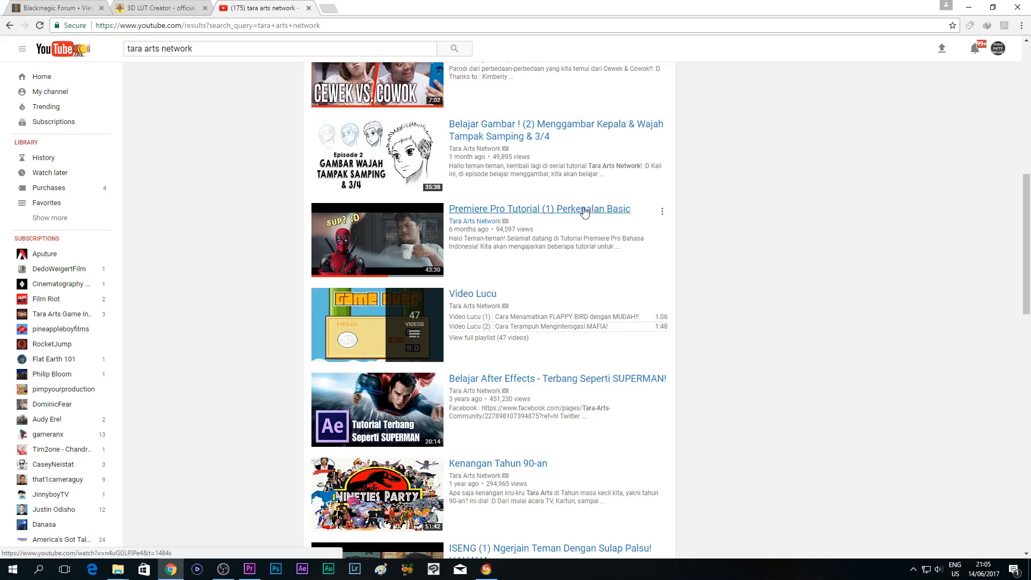
scroll(590, 209, "down", 7)
scroll(587, 220, "down", 3)
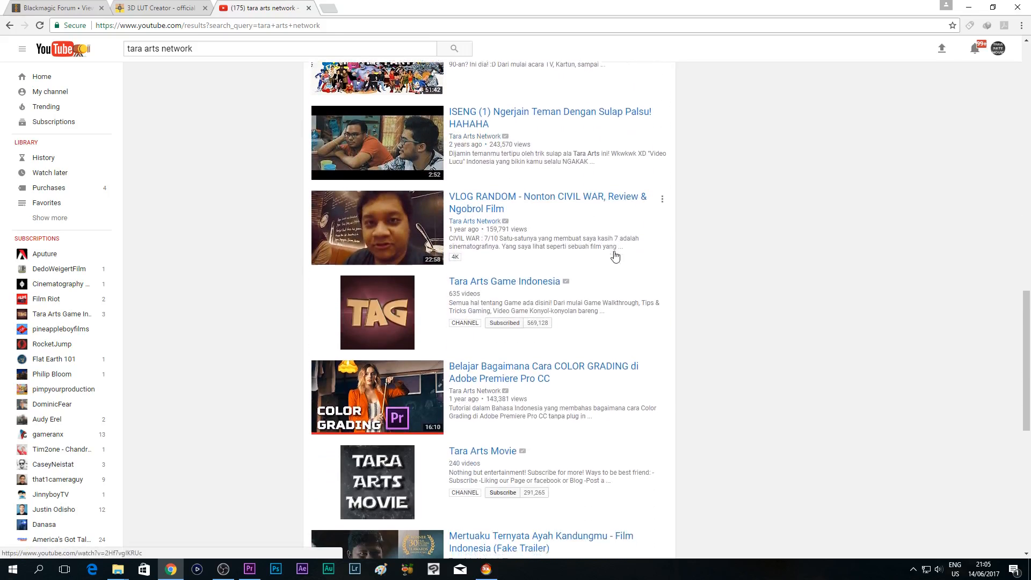
scroll(628, 253, "up", 15)
scroll(502, 176, "up", 2)
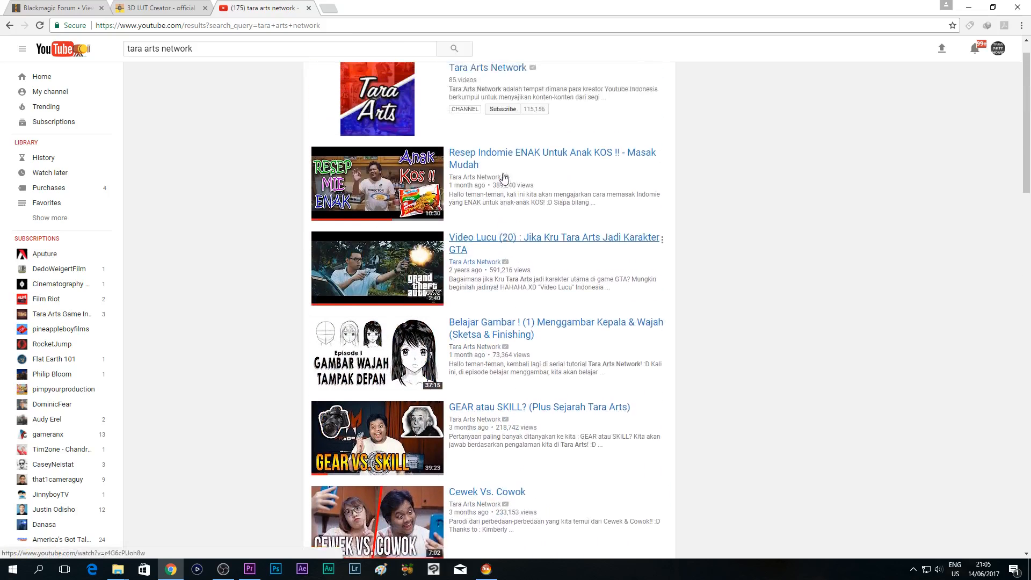
left_click(492, 101)
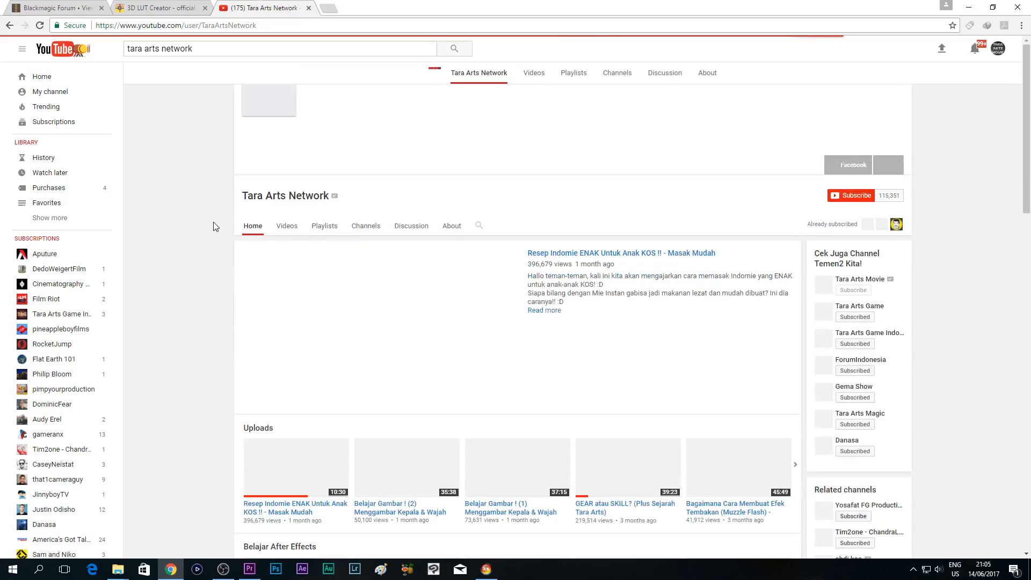
scroll(529, 284, "down", 4)
scroll(530, 285, "up", 3)
left_click(292, 175)
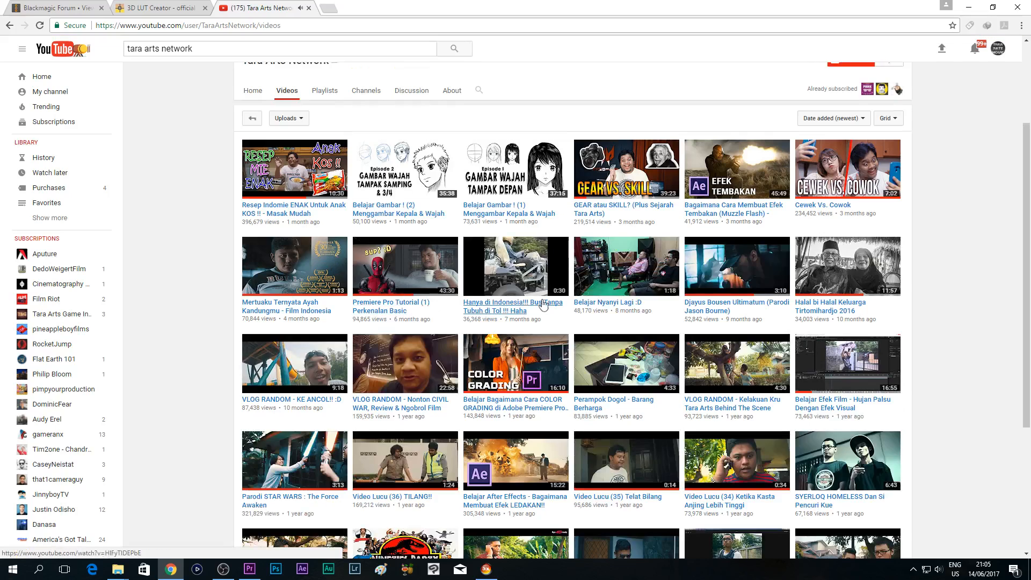
- Open the video "Djayus Bousen Ultimatum (Parodi Jason Bourne)" and examine the grading of its window scene between 0:24 and 0:37
left_click(736, 263)
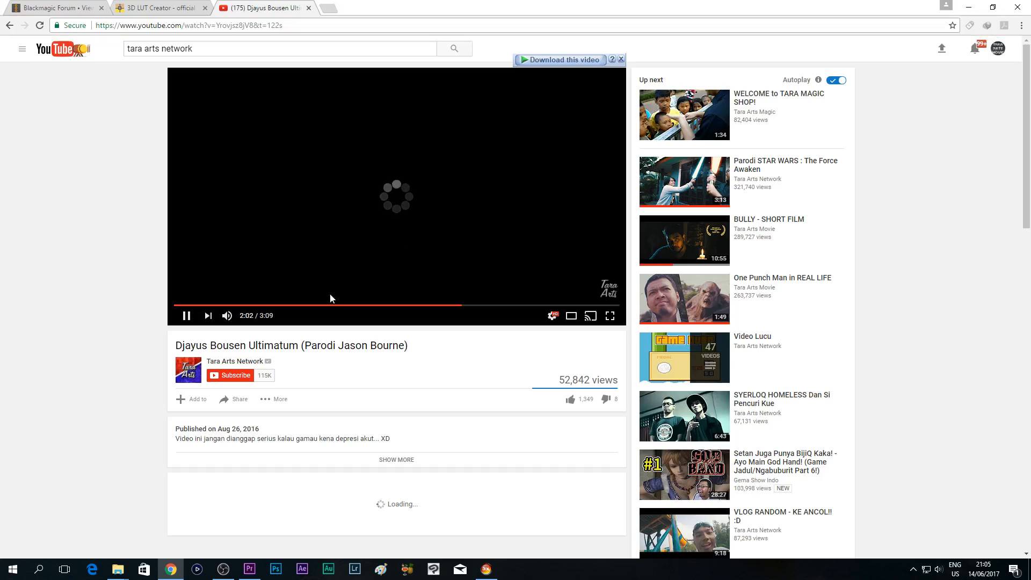
left_click(249, 305)
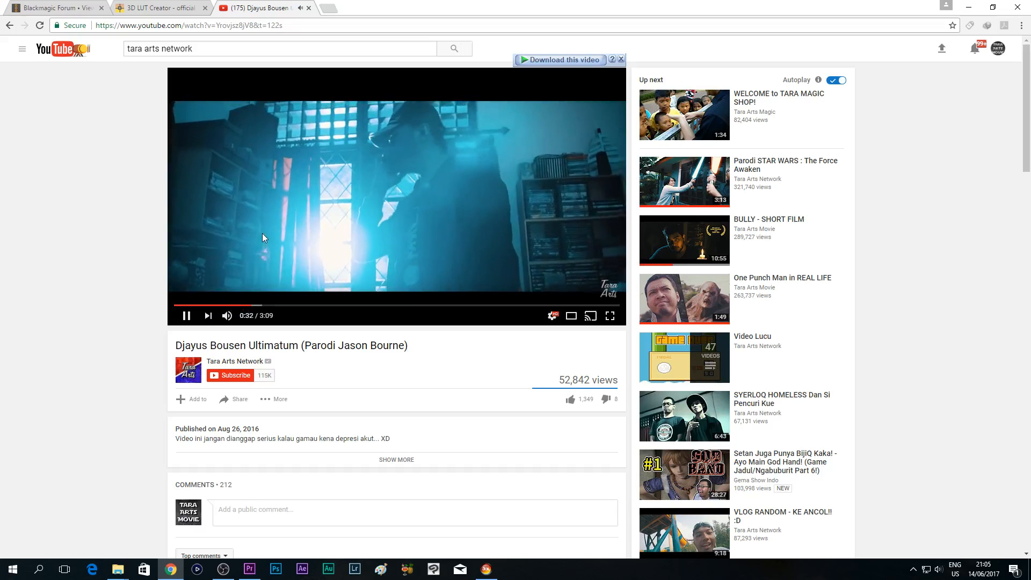
left_click(304, 243)
left_click(264, 304)
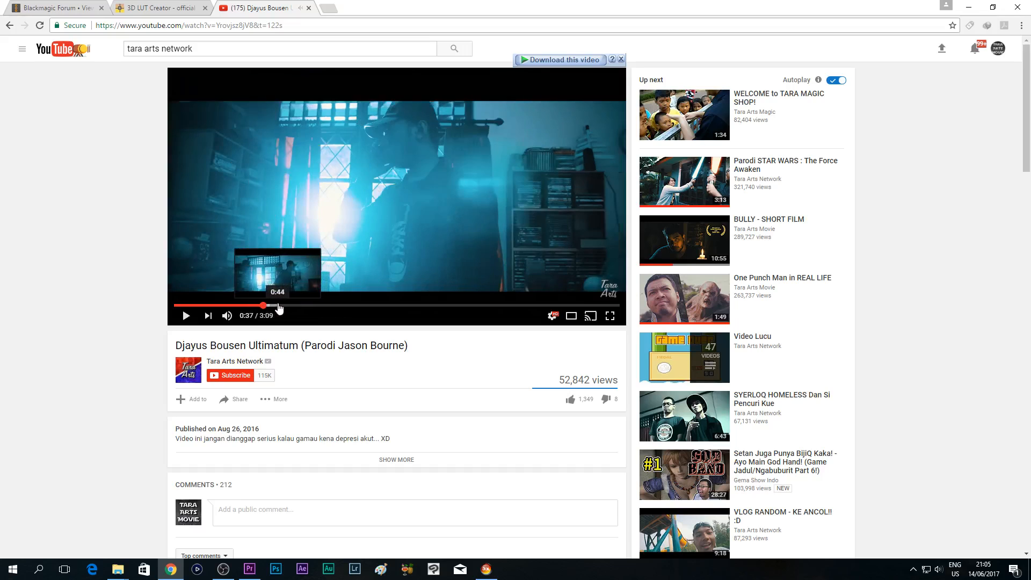
left_click(231, 304)
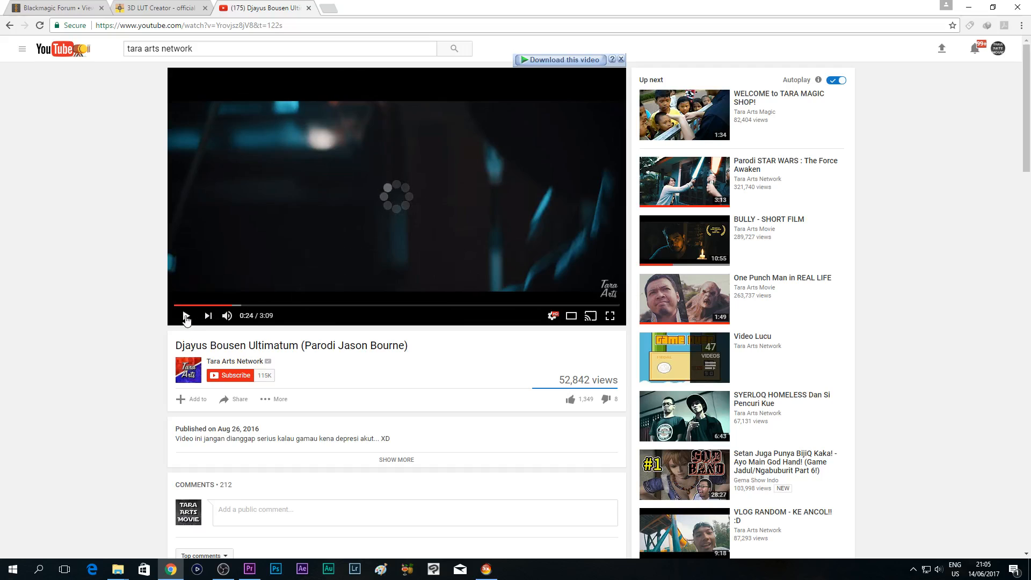
left_click(237, 305)
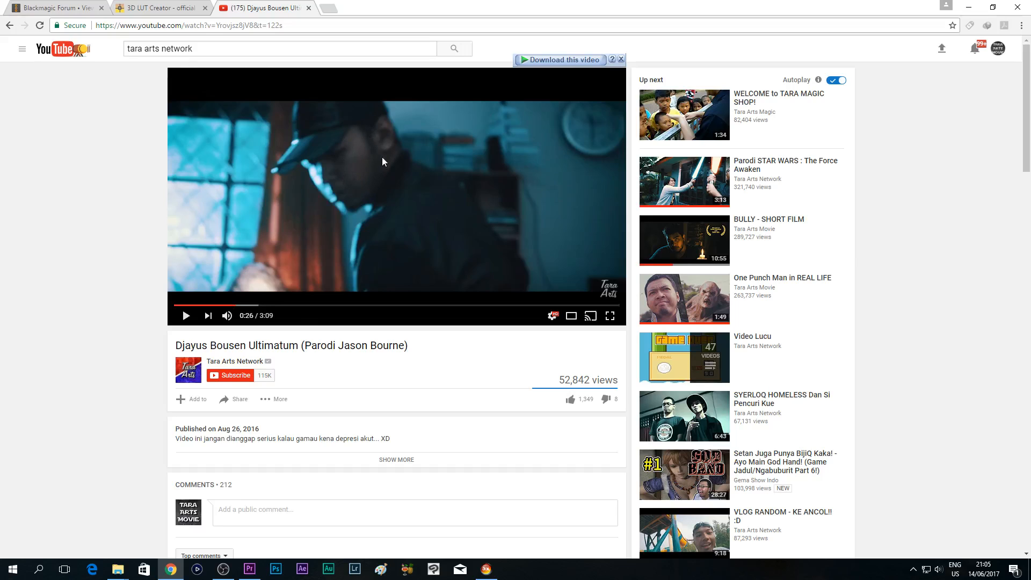
- Examine the video's color grading at 0:27, 0:47 and 1:17, and close the YouTube page
left_click(334, 166)
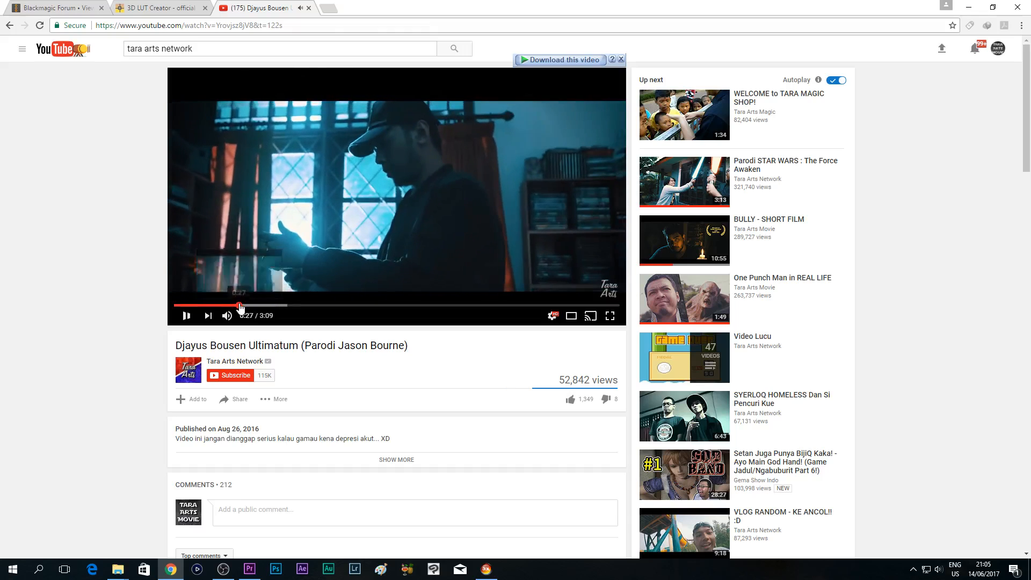
left_click(239, 305)
left_click(188, 316)
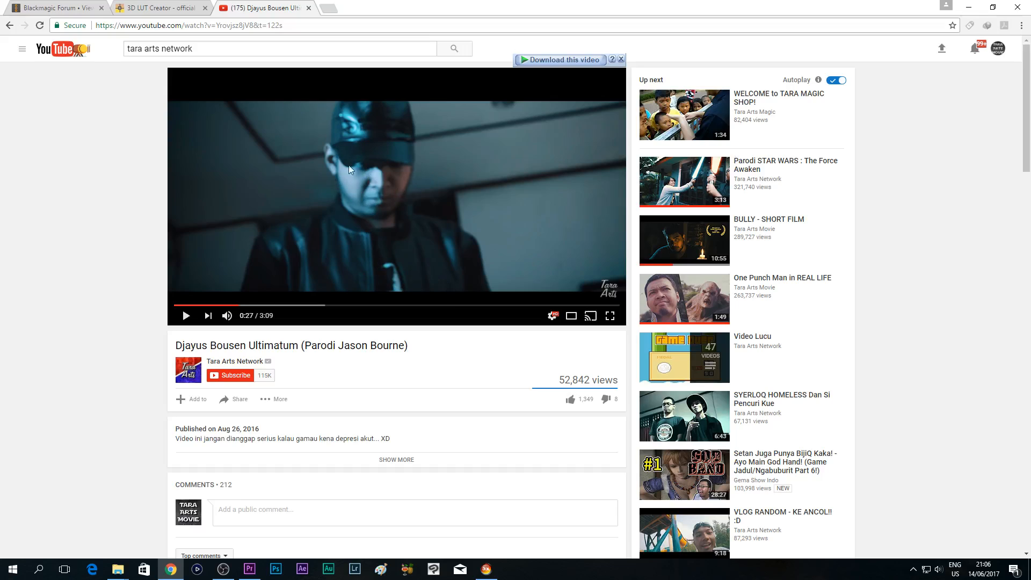
left_click(285, 305)
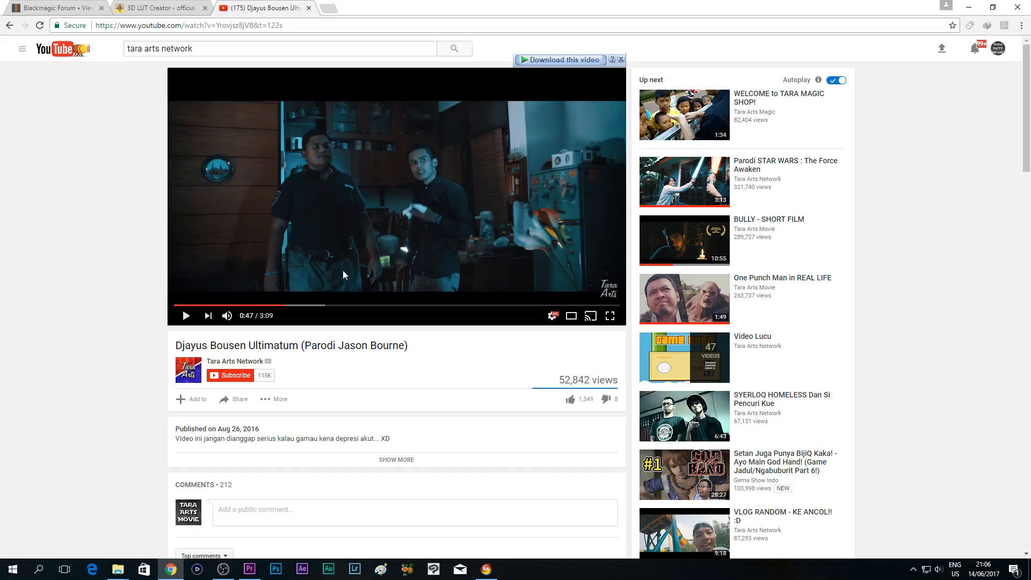
left_click_drag(315, 305, 357, 306)
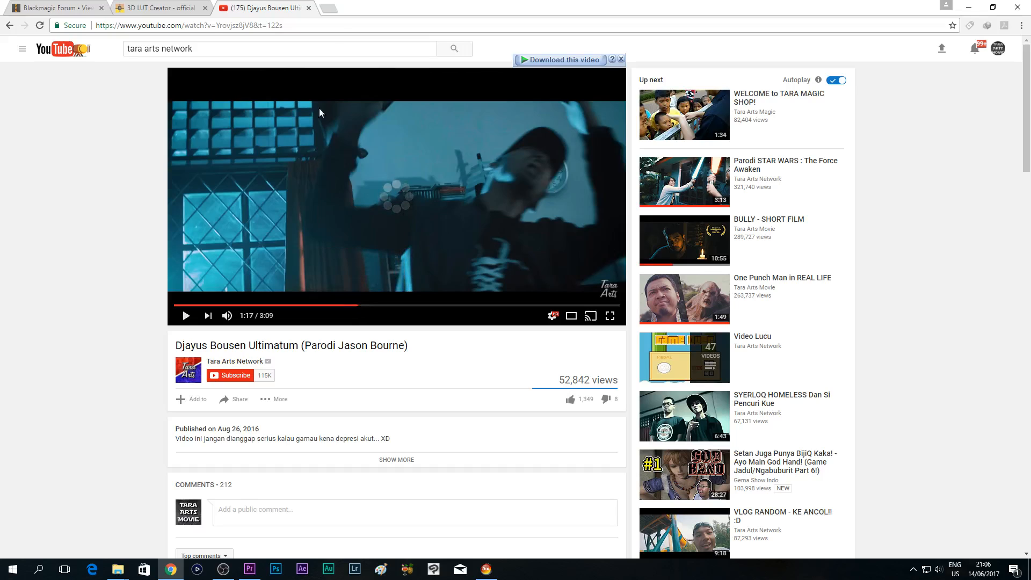
left_click(308, 8)
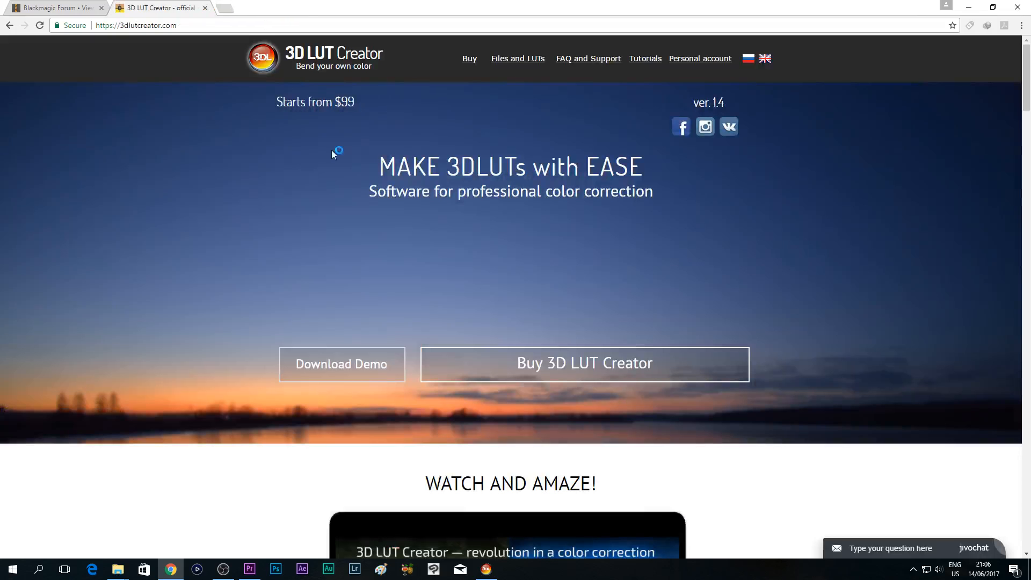
- In 3D LUT Creator, set the temperature to -18.6 and warp the A/B grid toward teal, moving a node to hue 198.8, saturation 47.4
left_click(486, 571)
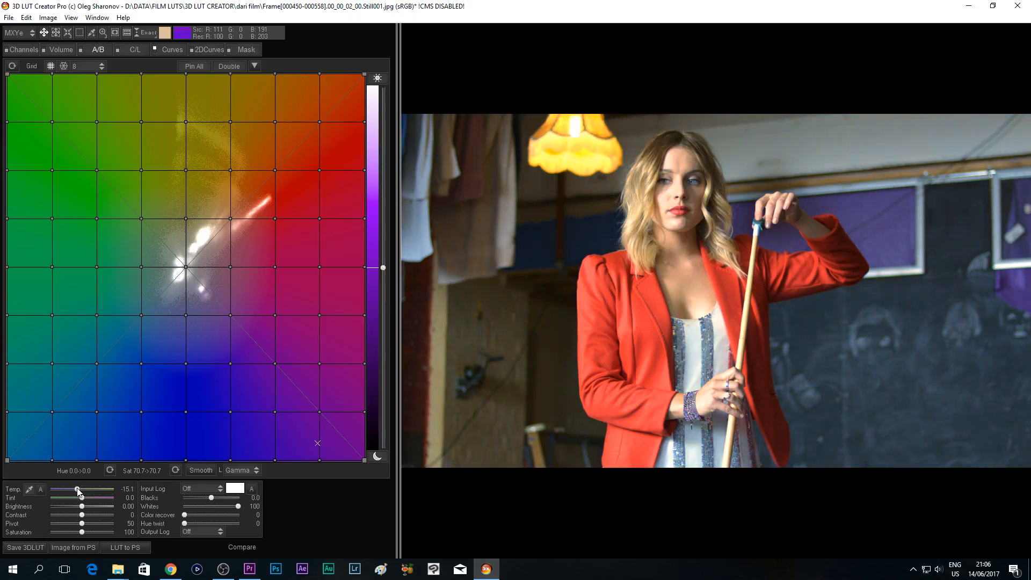
mouse_move(77, 490)
left_mouse_down()
mouse_move(69, 490)
mouse_move(77, 490)
left_mouse_up()
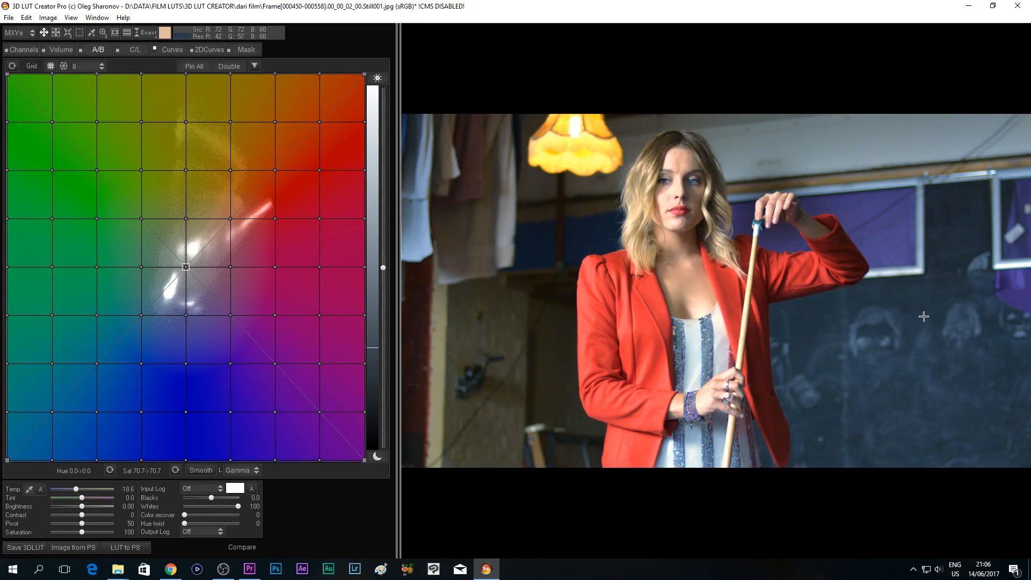
left_click_drag(914, 297, 874, 329)
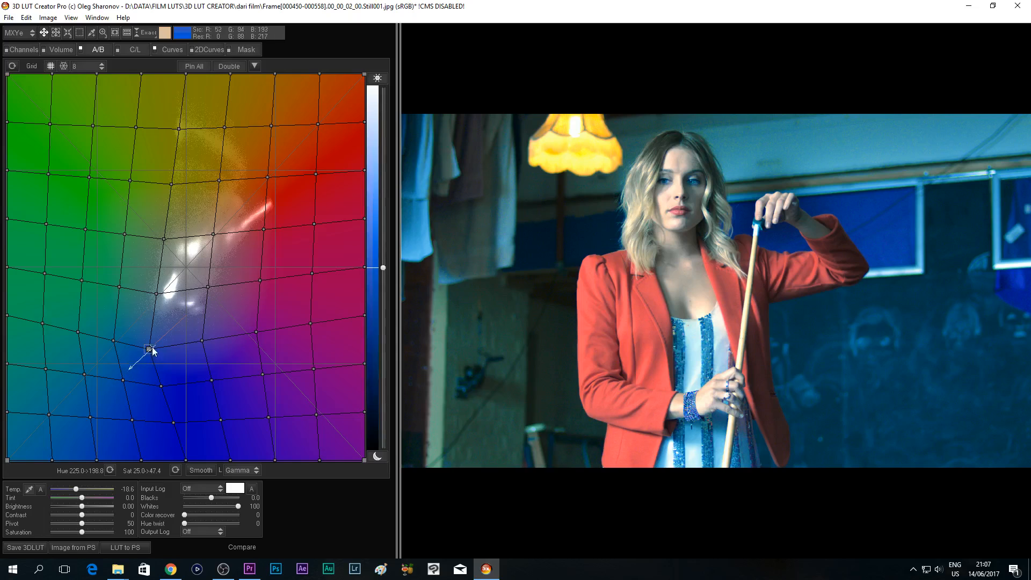
- Undo the teal warp so the A/B grid is back to its undistorted shape
key("ctrl+z")
left_click_drag(911, 351, 875, 376)
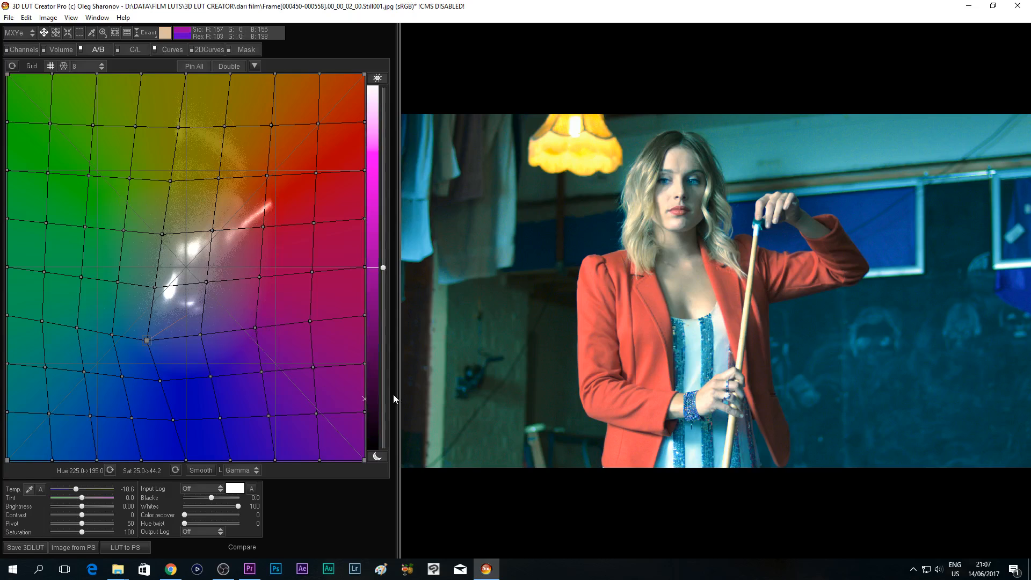
key("ctrl+z")
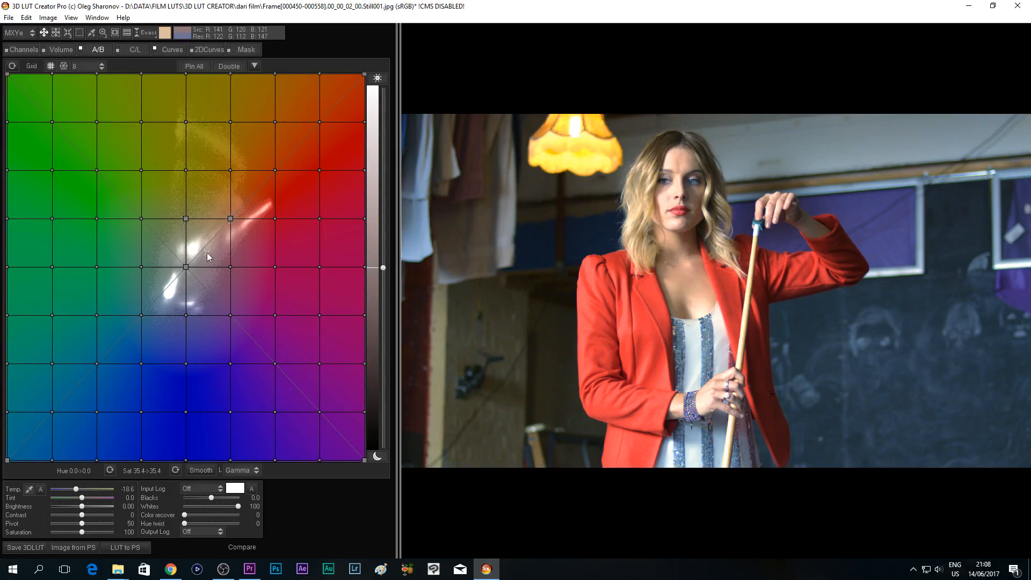
- Try to pull the A/B grid node between teal and blue outward to hue 176.3, saturation 69.4, and put it back
left_click_drag(142, 314, 97, 357)
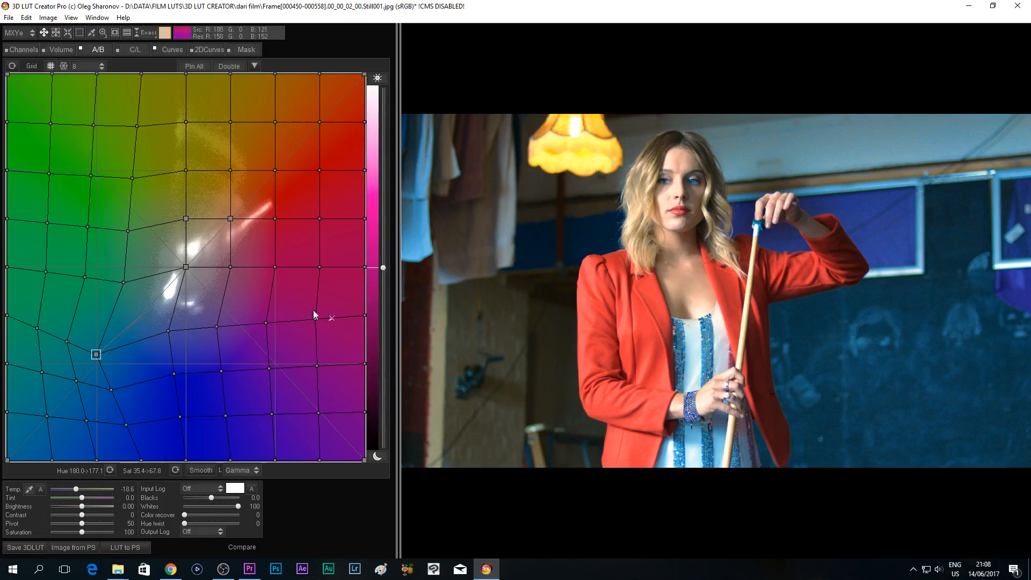
mouse_move(96, 356)
left_mouse_down()
mouse_move(141, 315)
mouse_move(77, 369)
mouse_move(143, 315)
mouse_move(93, 358)
left_mouse_up()
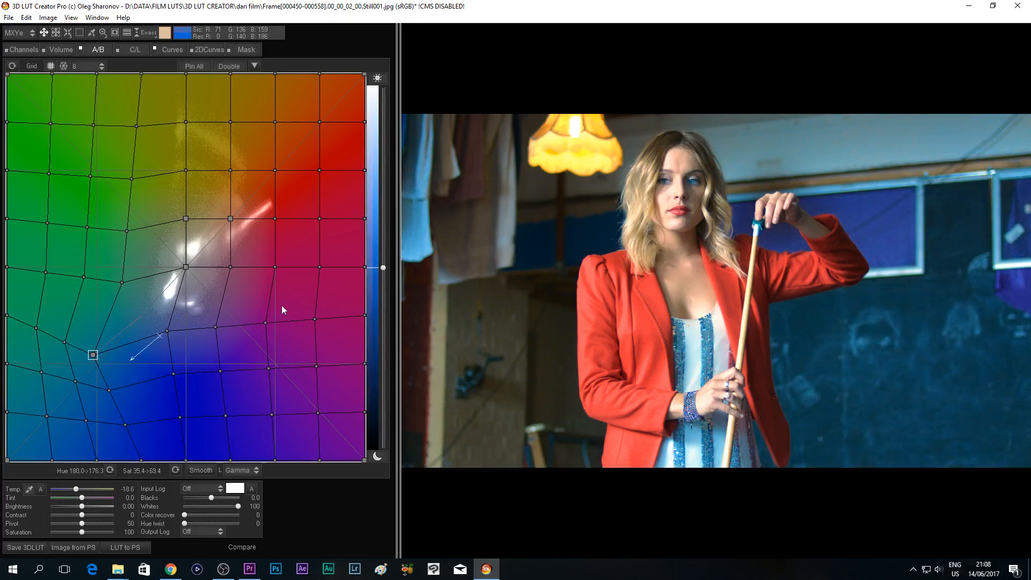
mouse_move(92, 357)
left_mouse_down()
mouse_move(108, 340)
mouse_move(90, 368)
mouse_move(142, 318)
left_mouse_up()
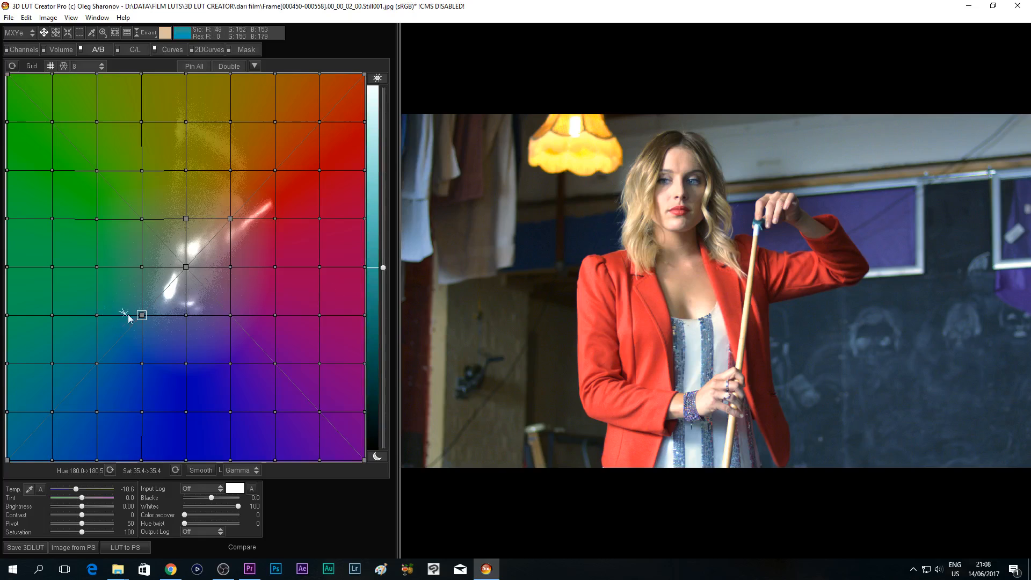
mouse_move(144, 316)
left_mouse_down()
mouse_move(166, 288)
mouse_move(143, 317)
mouse_move(138, 299)
mouse_move(141, 315)
left_mouse_up()
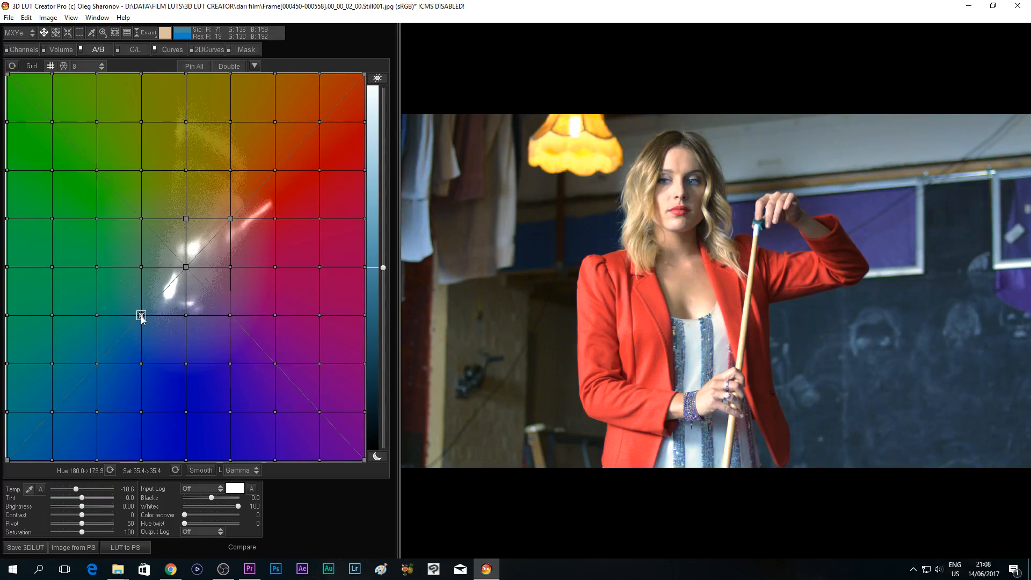
- Pin the grid nodes surrounding the muted teal-blue node and move that node to hue 169.0, saturation 65.4
left_click(140, 266)
left_click(96, 268)
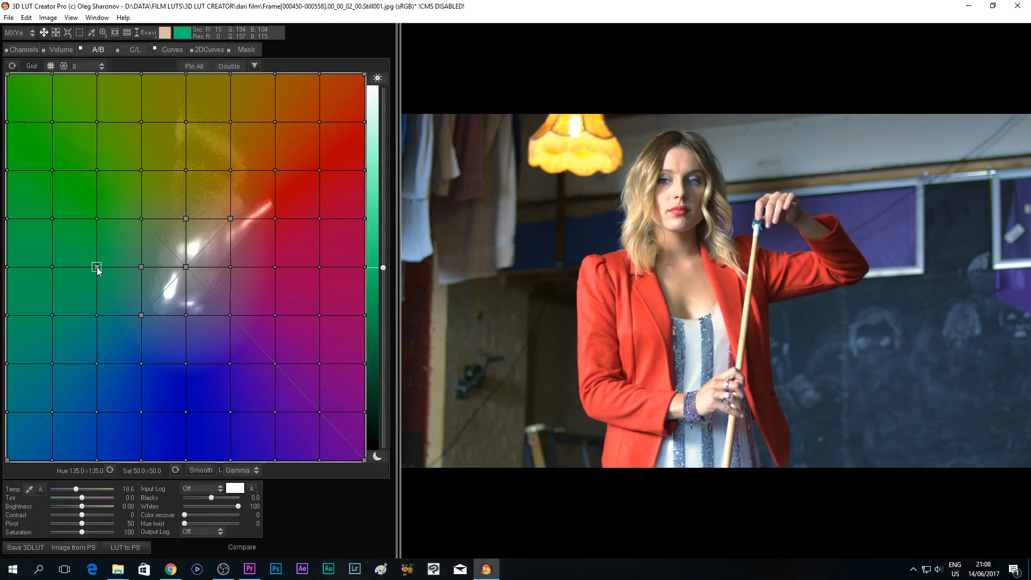
left_click(96, 363)
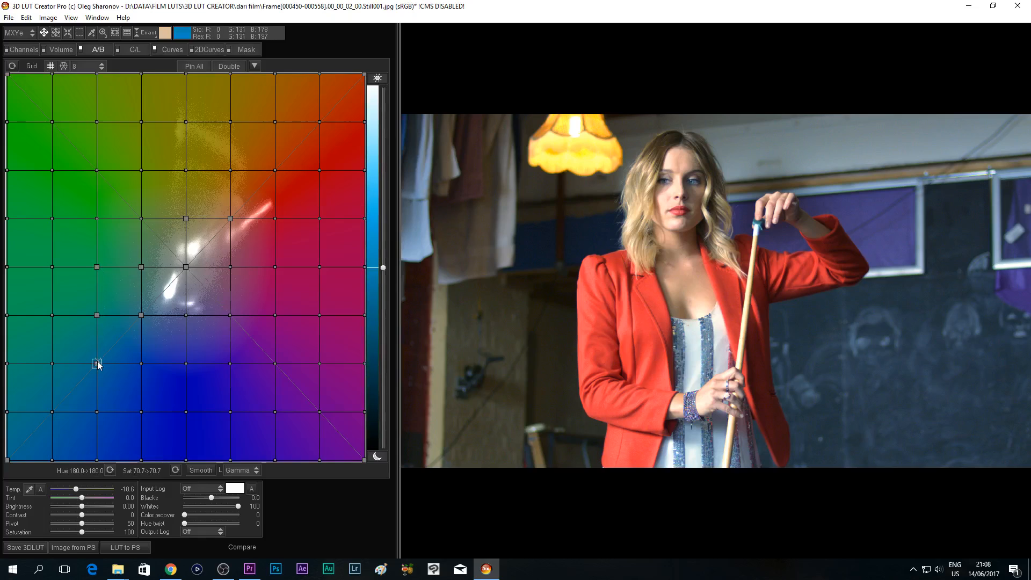
left_click(141, 364)
left_click(185, 363)
left_click(186, 315)
left_click_drag(142, 315, 90, 341)
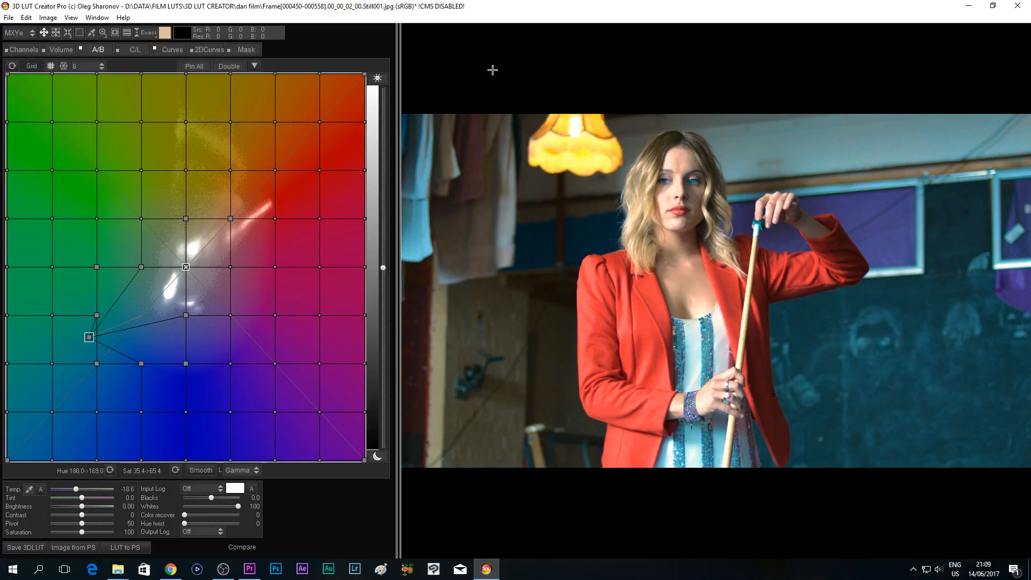
- Save the grade as a .cube 3D LUT named "TARA ARTS network tutorial" in the bmpcc folder
left_click(9, 17)
mouse_move(117, 224)
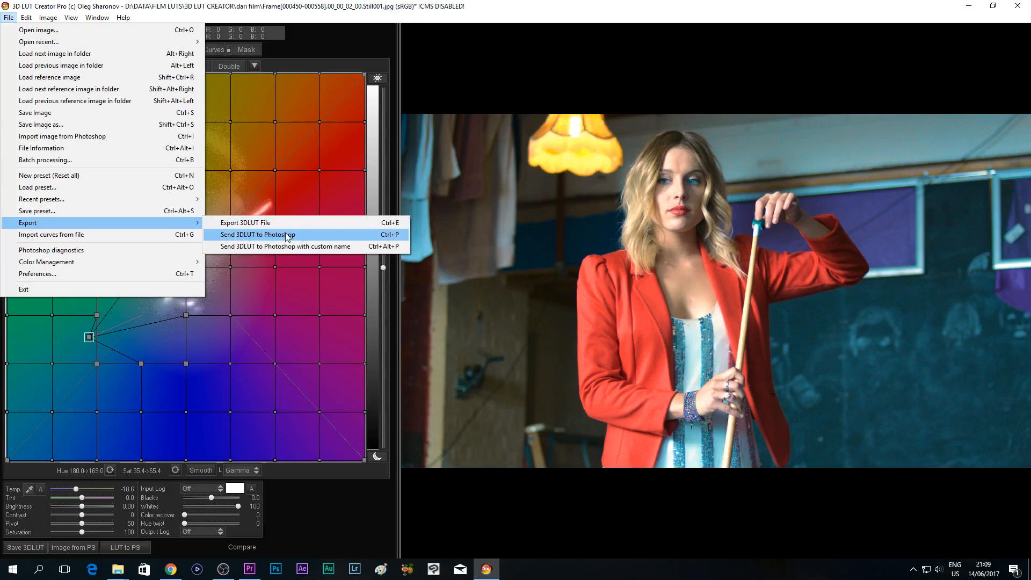
left_click(391, 534)
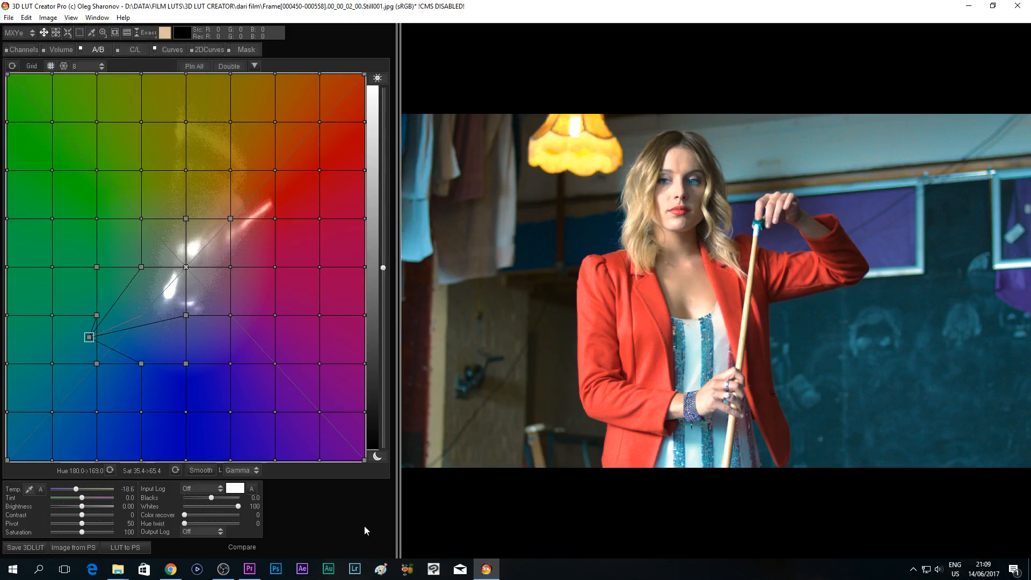
left_click(19, 548)
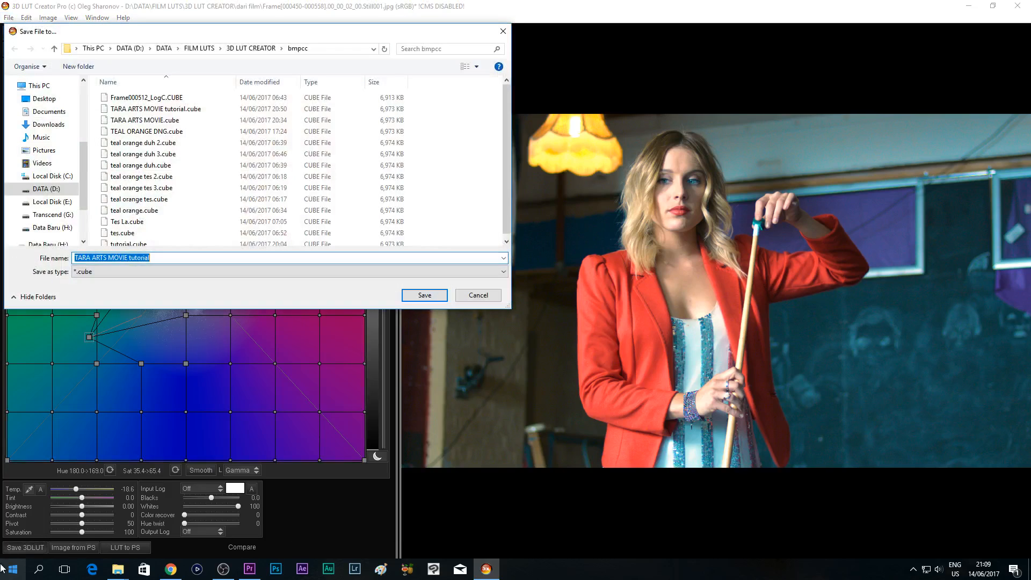
left_click(126, 259)
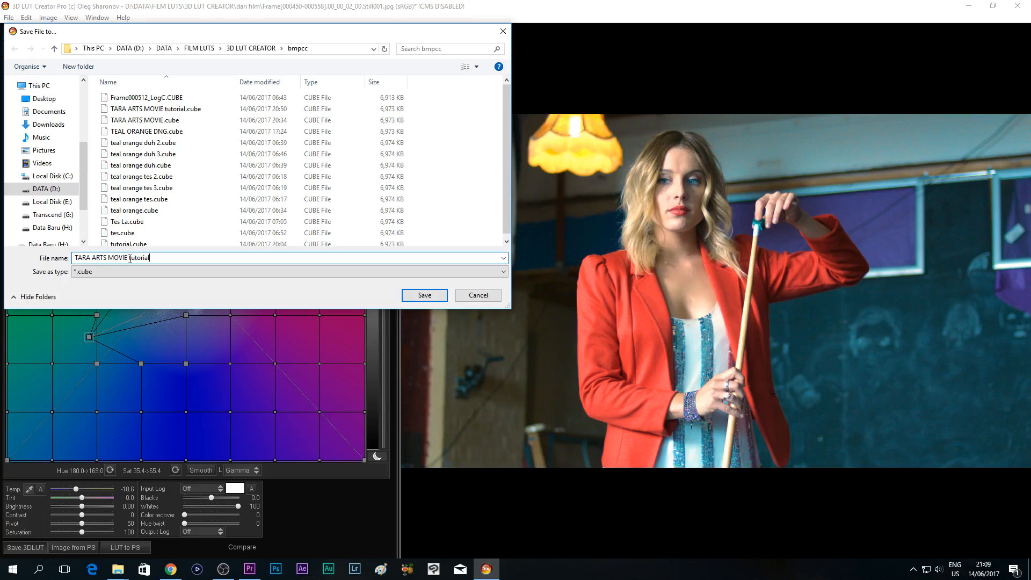
left_click_drag(127, 259, 108, 259)
type("network")
left_click(427, 299)
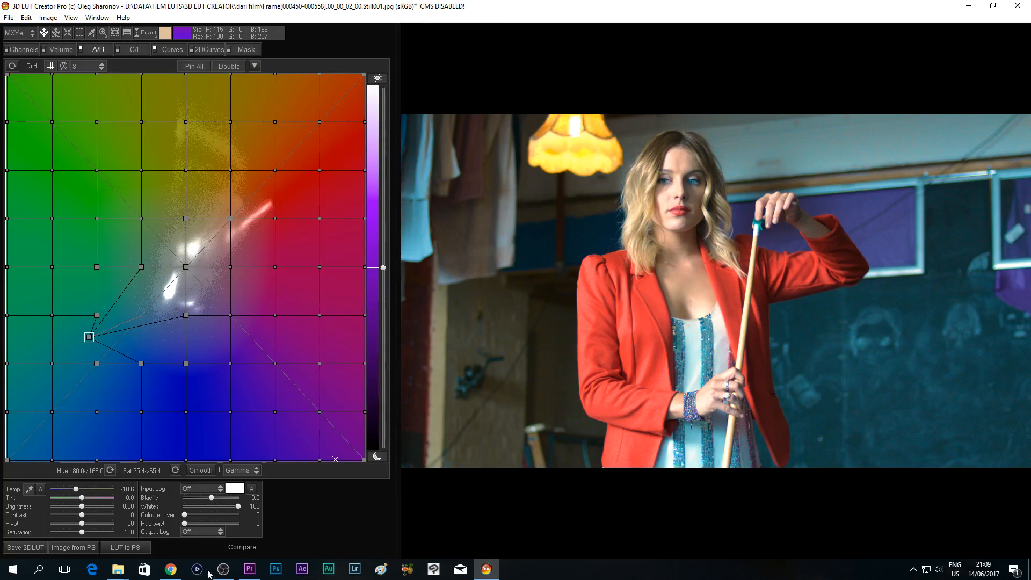
left_click(250, 568)
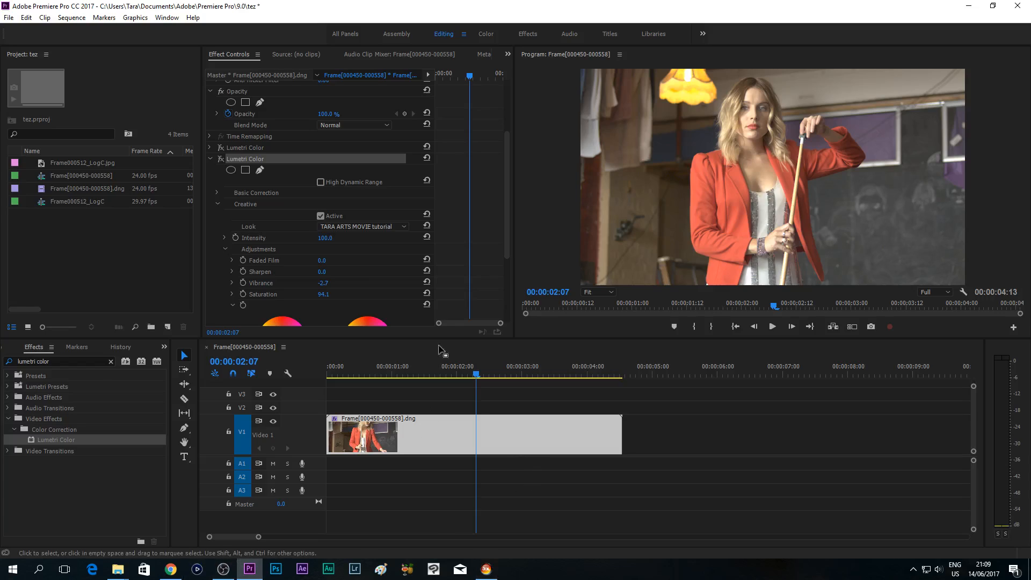
left_click(210, 159)
left_click_drag(47, 438, 397, 427)
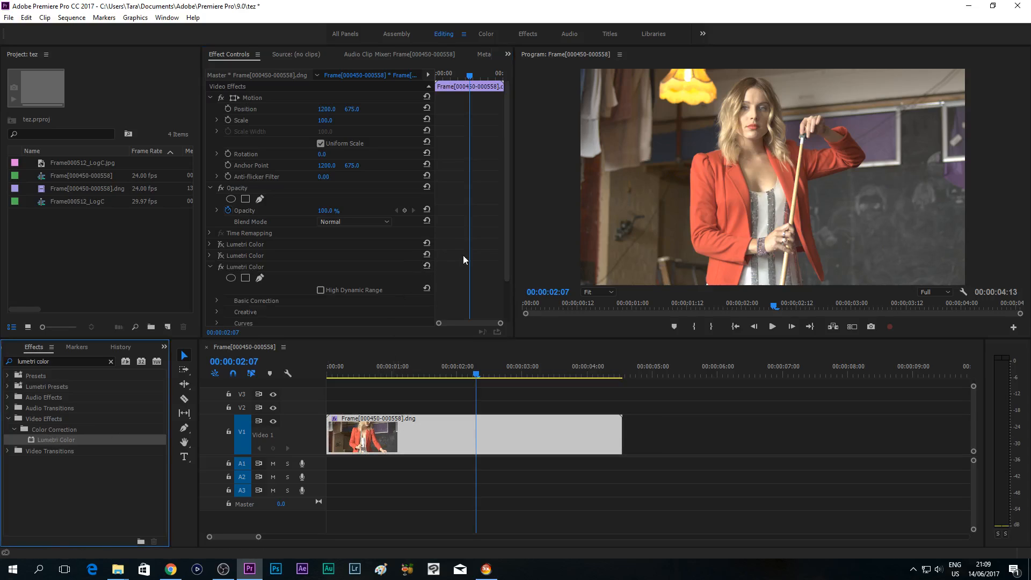
- Load "TARA ARTS network tutorial.cube" as the Creative look of the newly added Lumetri Color effect
scroll(461, 255, "down", 2)
left_click(215, 262)
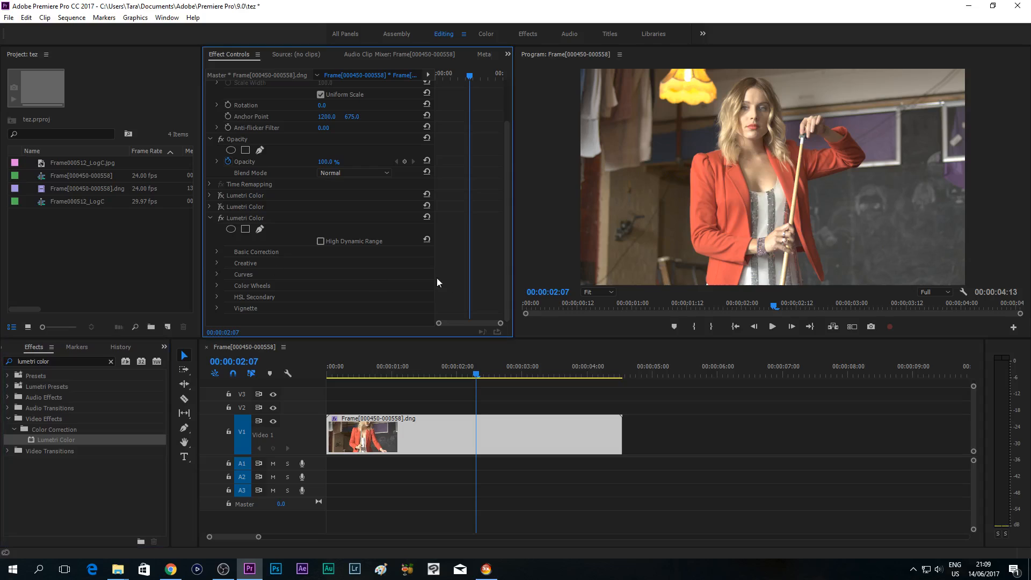
left_click(217, 263)
scroll(476, 252, "down", 3)
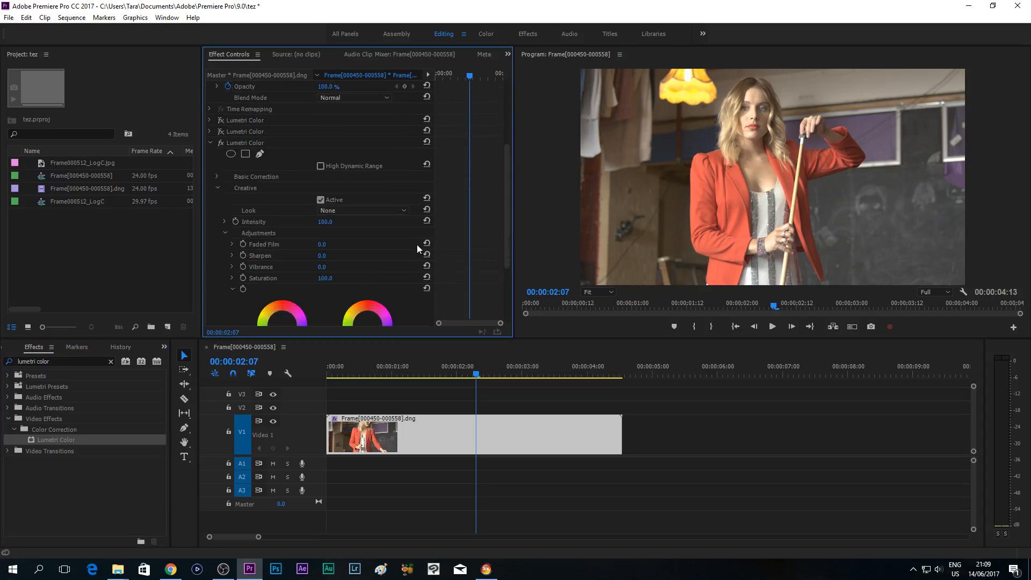
left_click(363, 210)
left_click(435, 42)
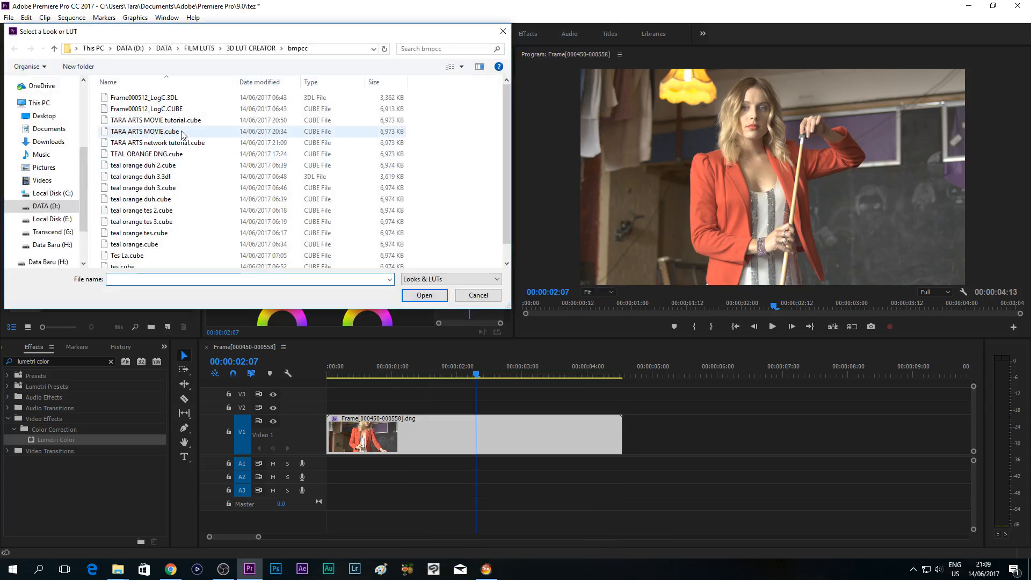
double_click(159, 144)
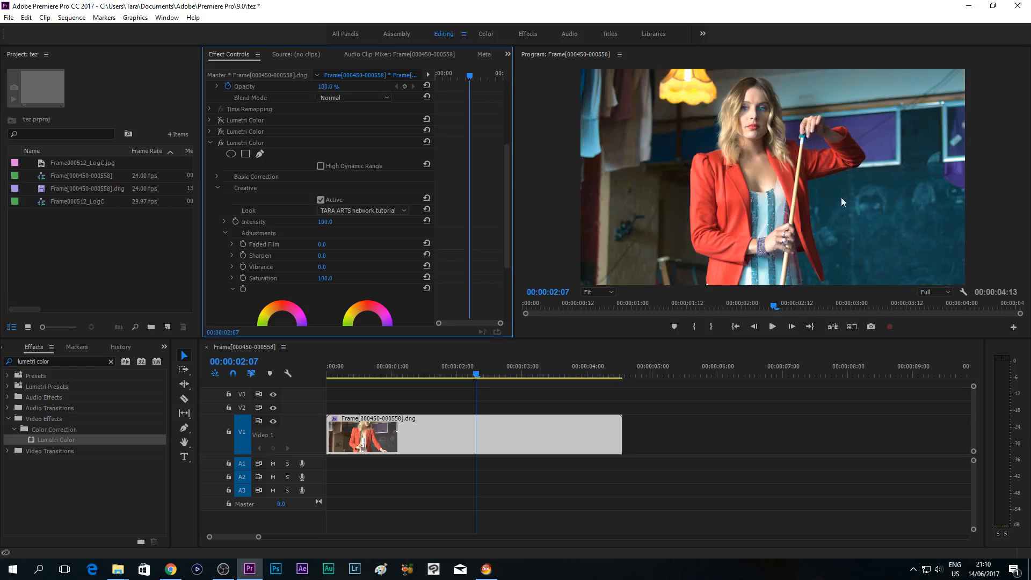
- Examine the graded frame at 00:00:02:10 and its Lumetri Scopes, and return to the clip's effect controls
left_click_drag(400, 370, 482, 376)
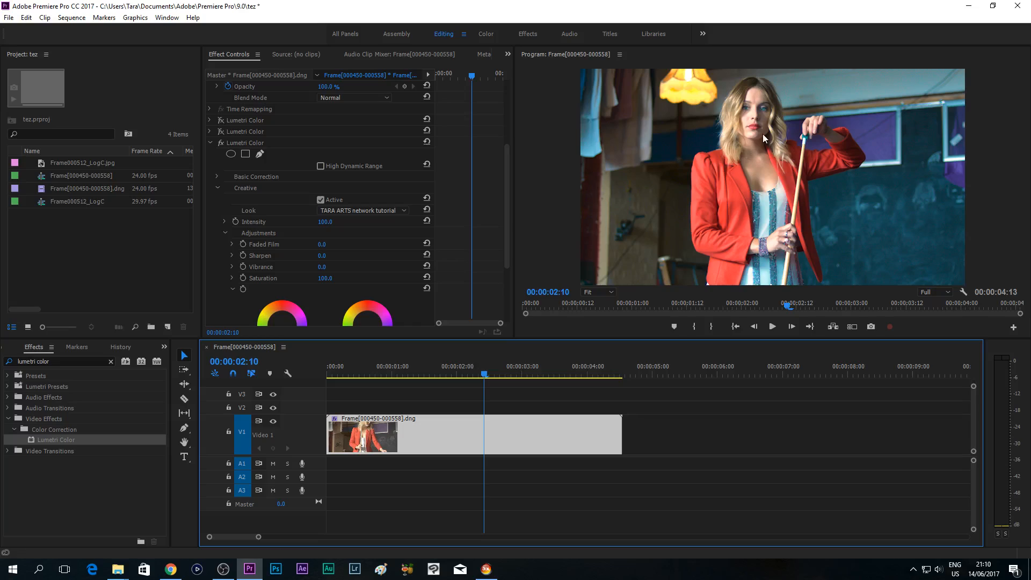
left_click(738, 139)
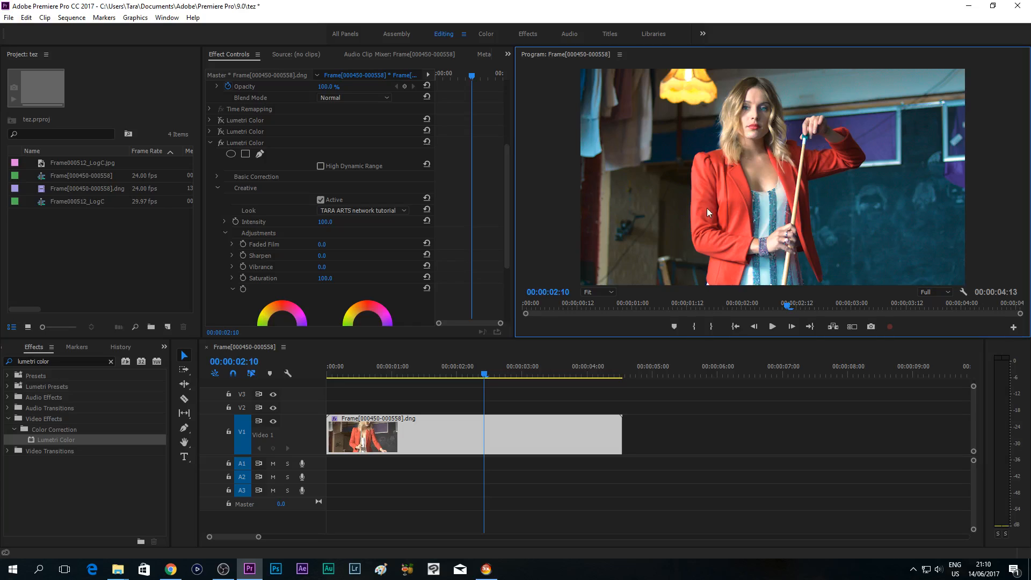
left_click(486, 34)
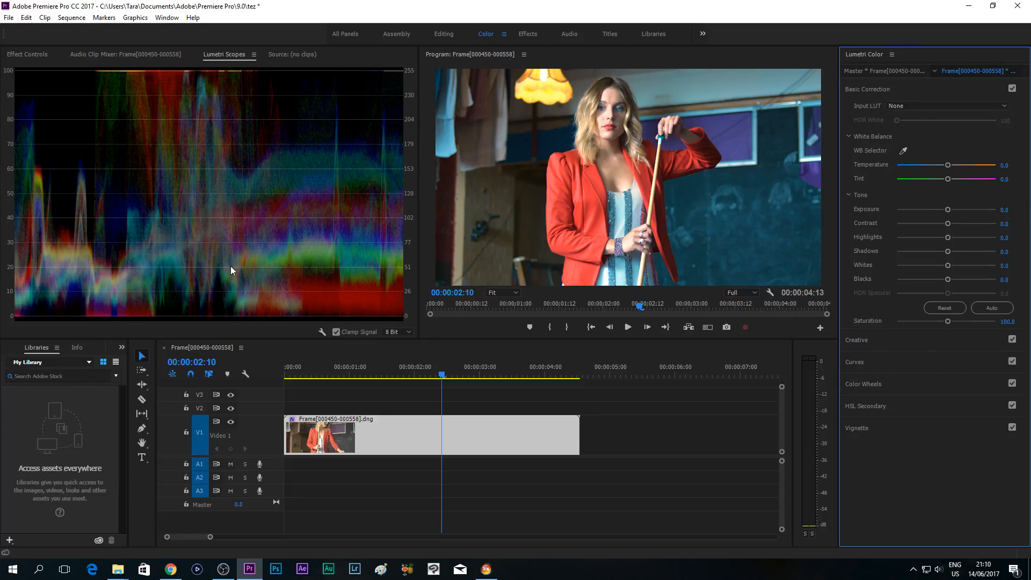
left_click(451, 33)
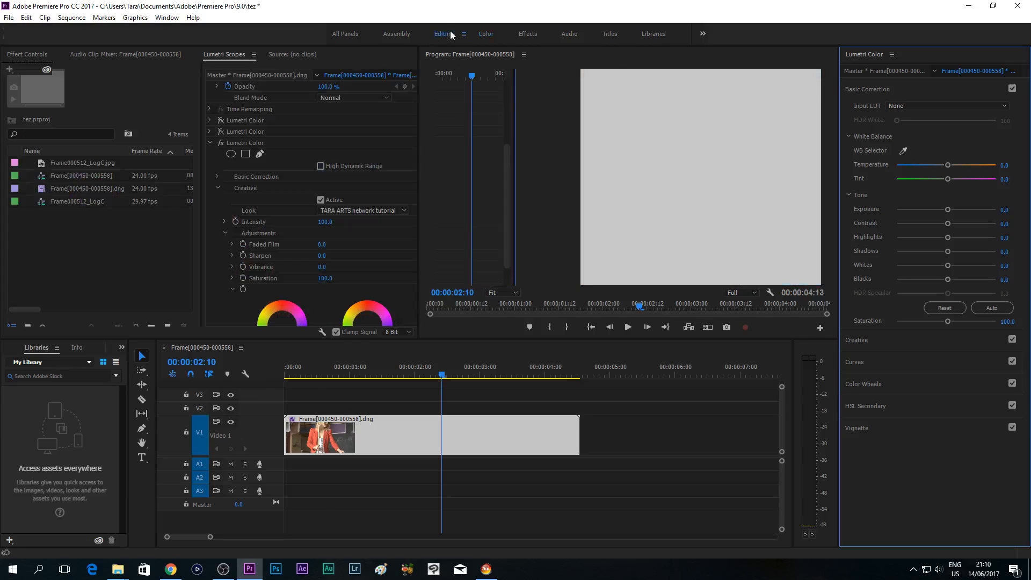
left_click(167, 18)
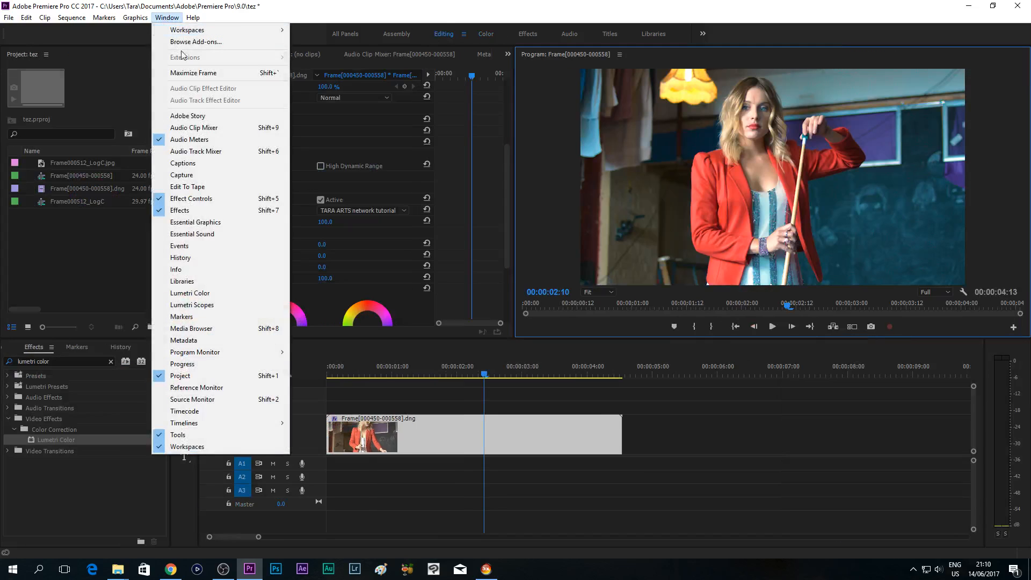
left_click(180, 306)
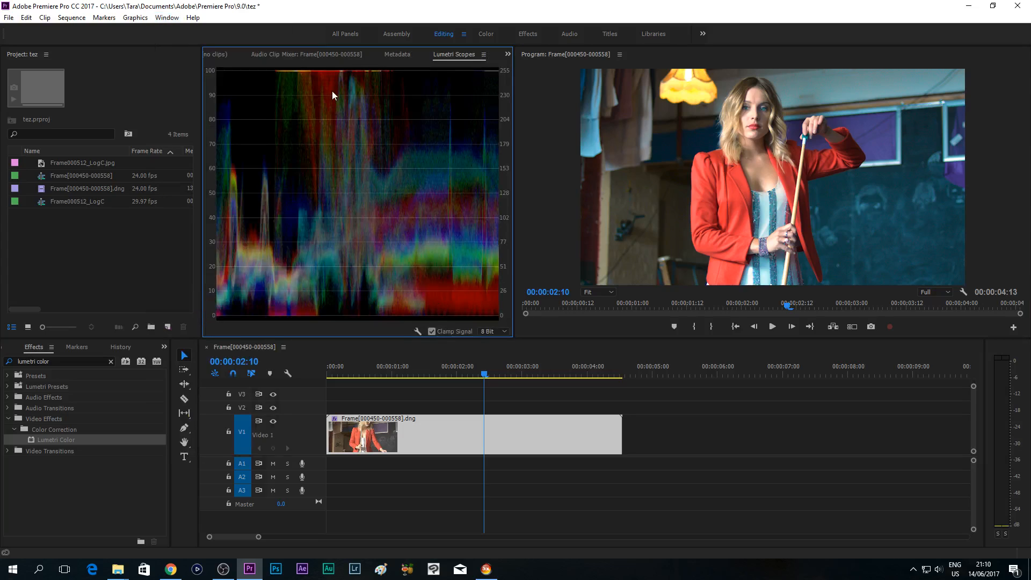
left_click(219, 54)
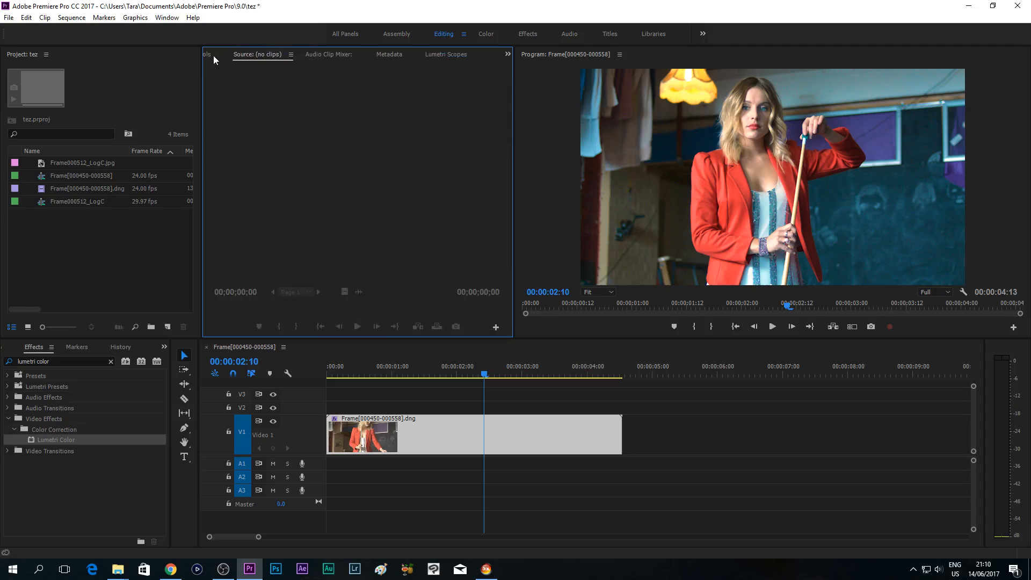
left_click(207, 54)
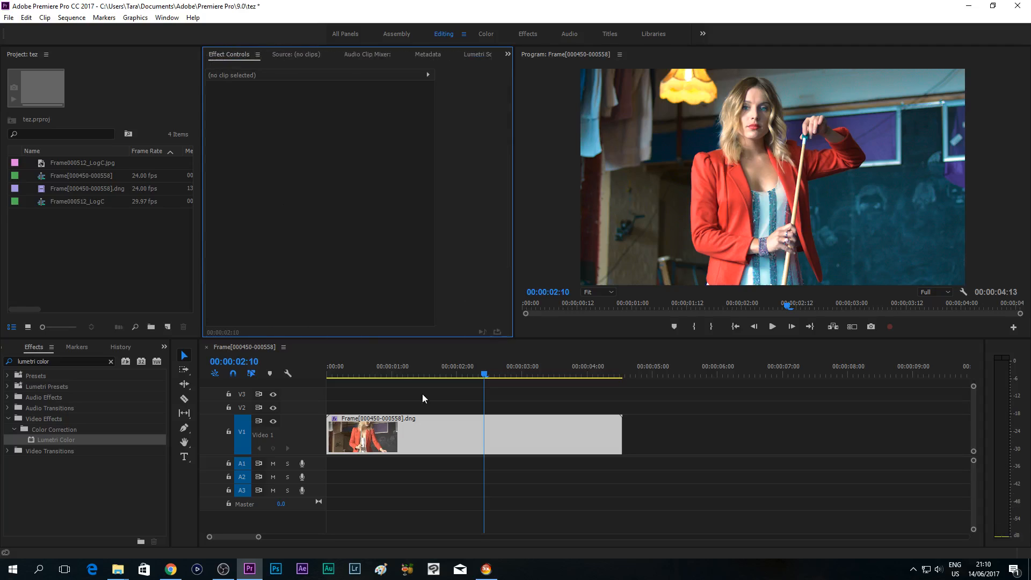
left_click(405, 430)
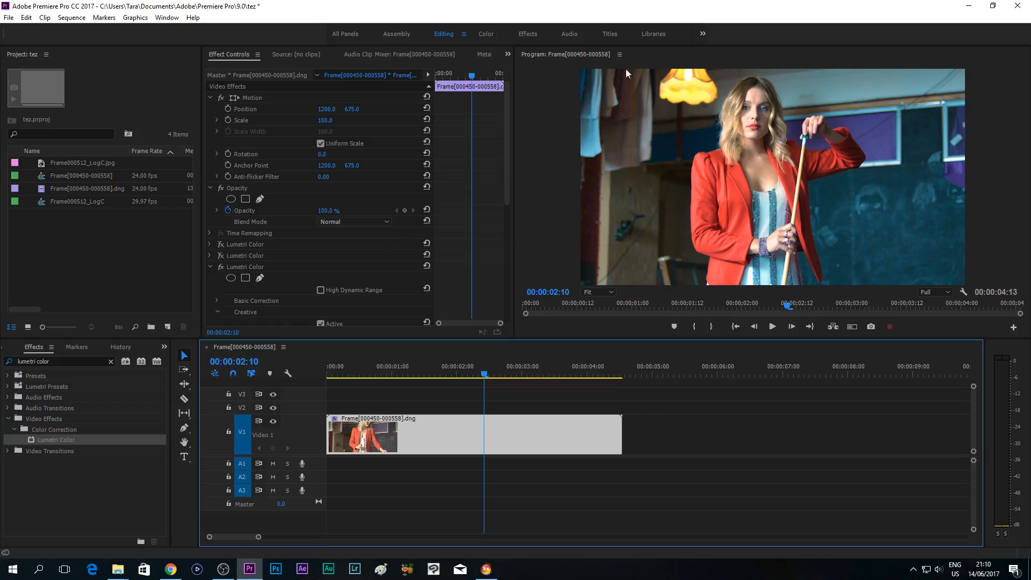
- In the Color workspace, set the clip's Creative saturation to 93.0 and vibrance to -6.5
left_click(486, 34)
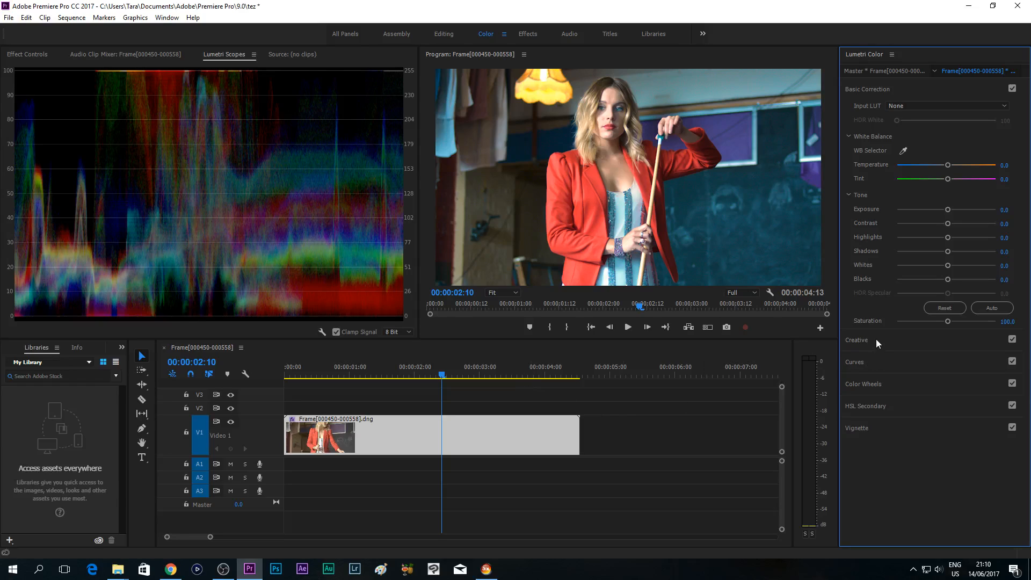
left_click(862, 340)
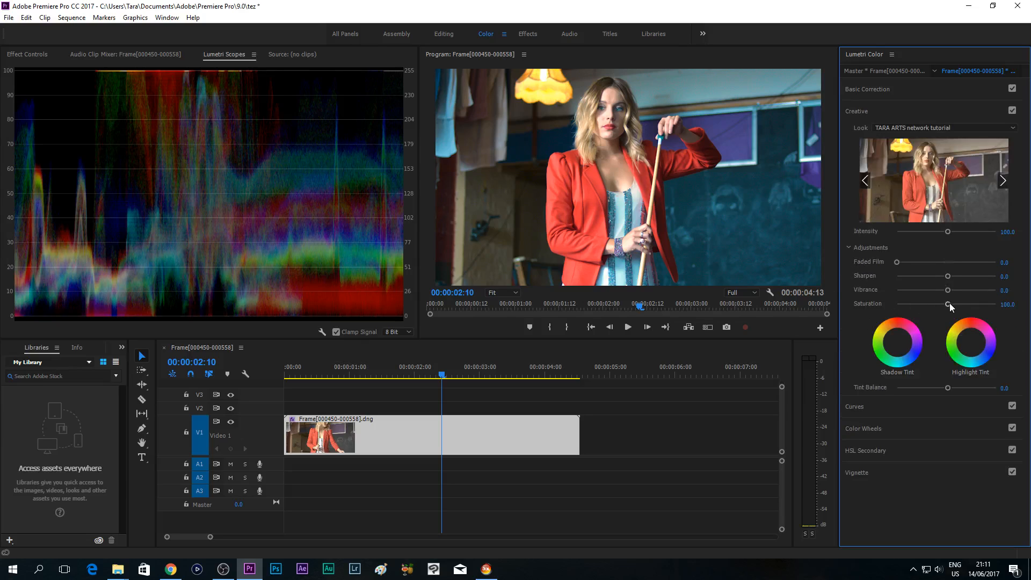
left_click_drag(948, 303, 943, 303)
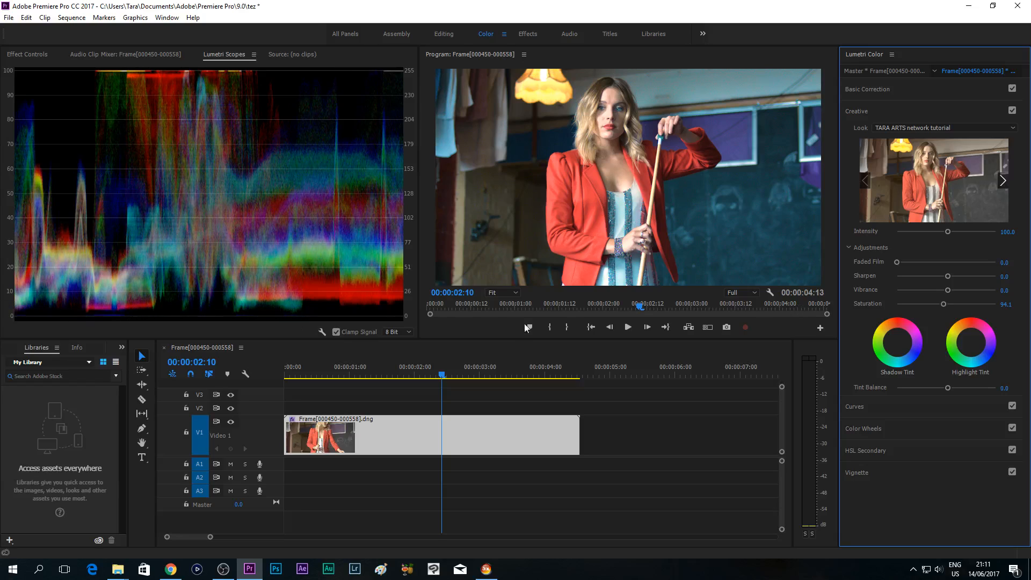
left_click_drag(946, 304, 946, 291)
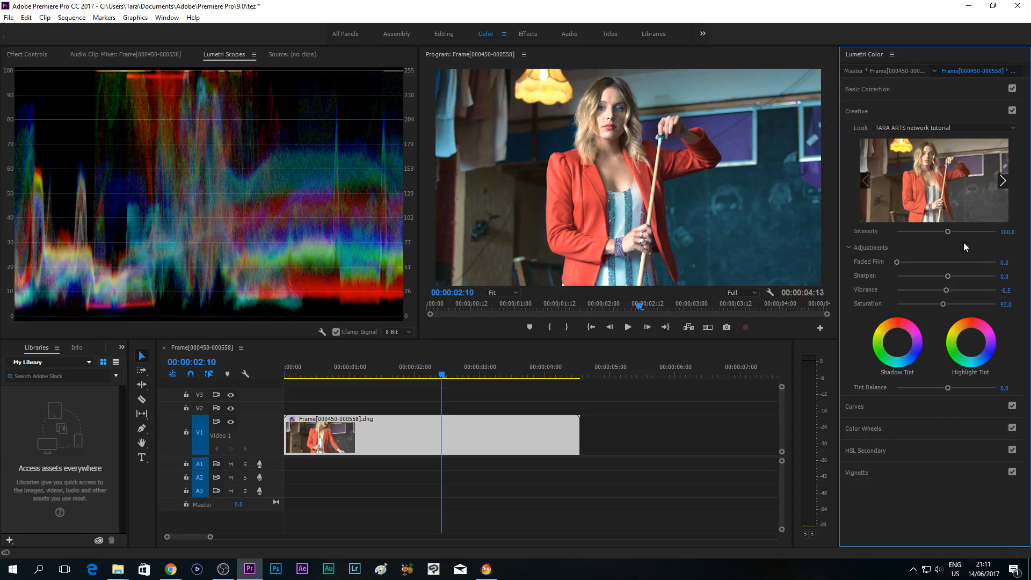
- Lower the exposure to -0.1 in the clip's Basic Correction
left_click(913, 89)
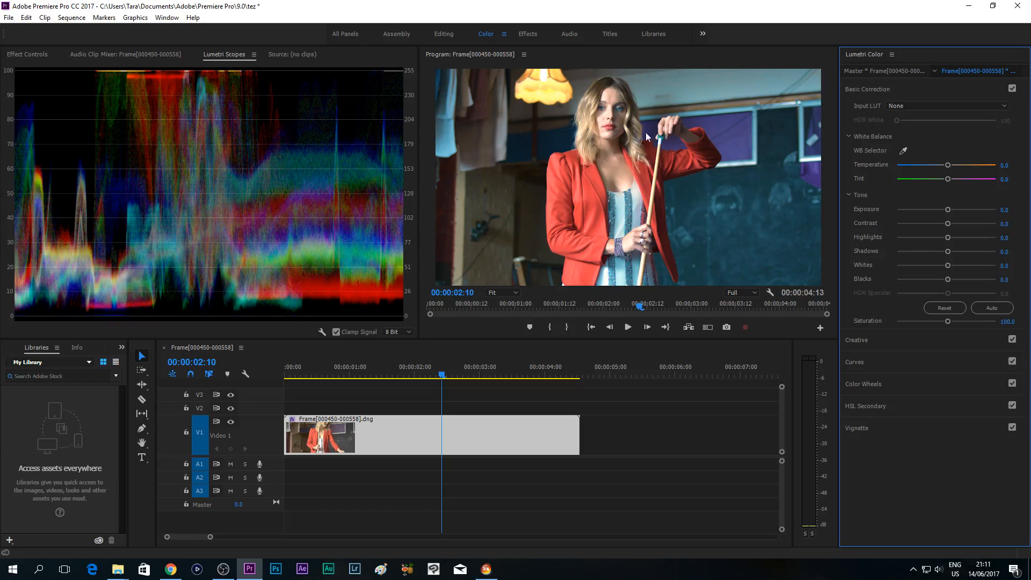
left_click_drag(947, 210, 944, 209)
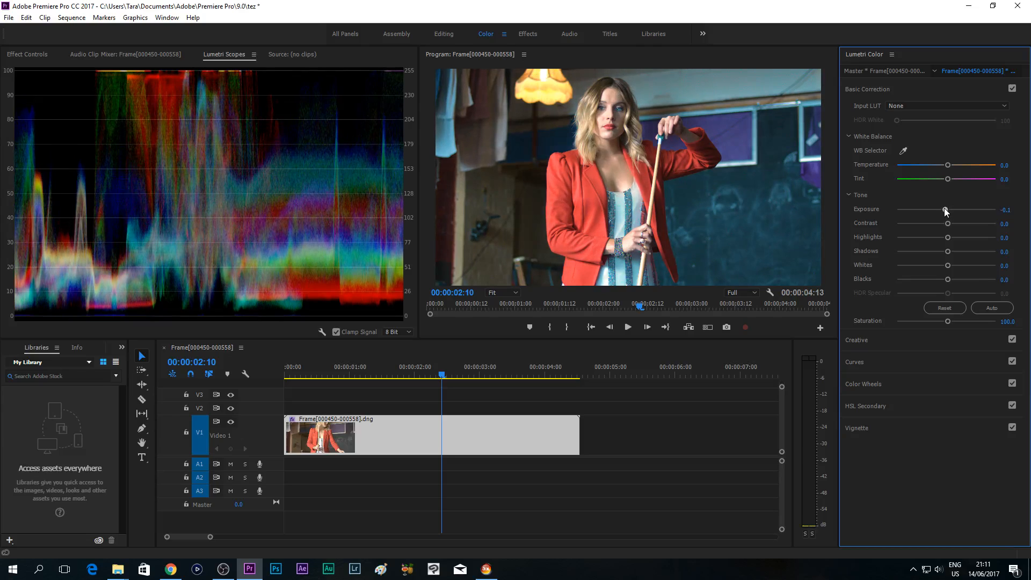
- In the clip's Basic Correction, set exposure to -0.2 and highlights to 21.1, and make small adjustments to the shadows and blacks
left_click_drag(945, 210, 944, 209)
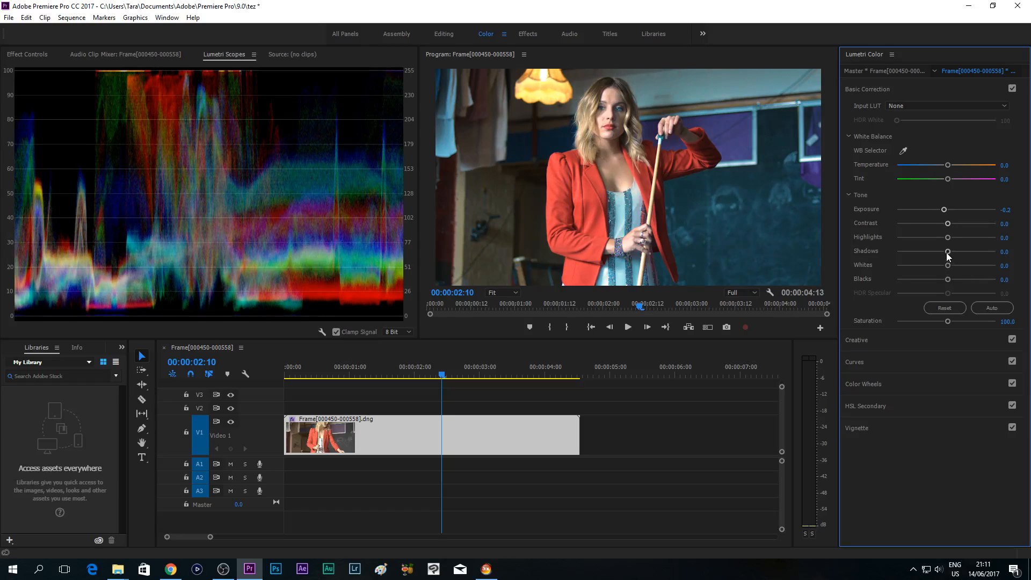
left_click_drag(947, 238, 957, 238)
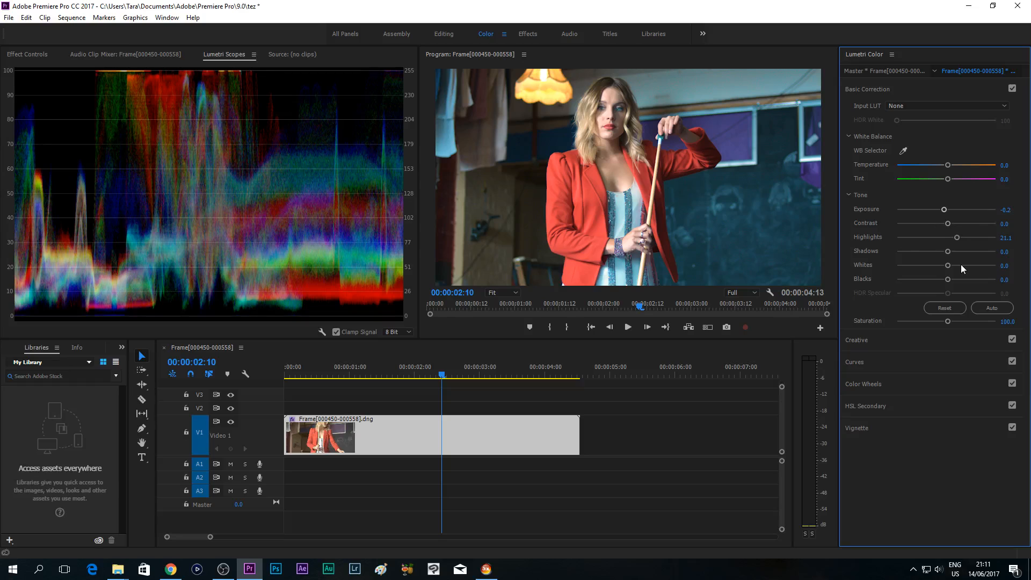
left_click_drag(952, 251, 948, 253)
left_click_drag(941, 249, 946, 251)
left_click_drag(947, 280, 945, 278)
- In the Editing workspace, compare the clip with the third Lumetri Color effect off and on, and scrub the sequence to 00:00:02:07
left_click(447, 34)
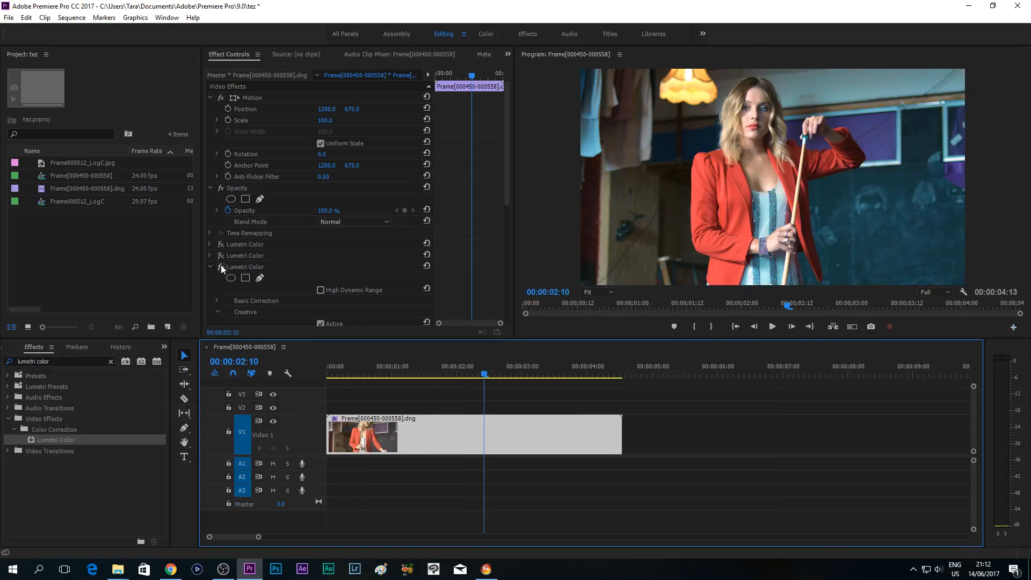
left_click(220, 266)
left_click(220, 266)
left_click(221, 267)
left_click(220, 266)
left_click(363, 376)
left_click_drag(362, 376, 478, 371)
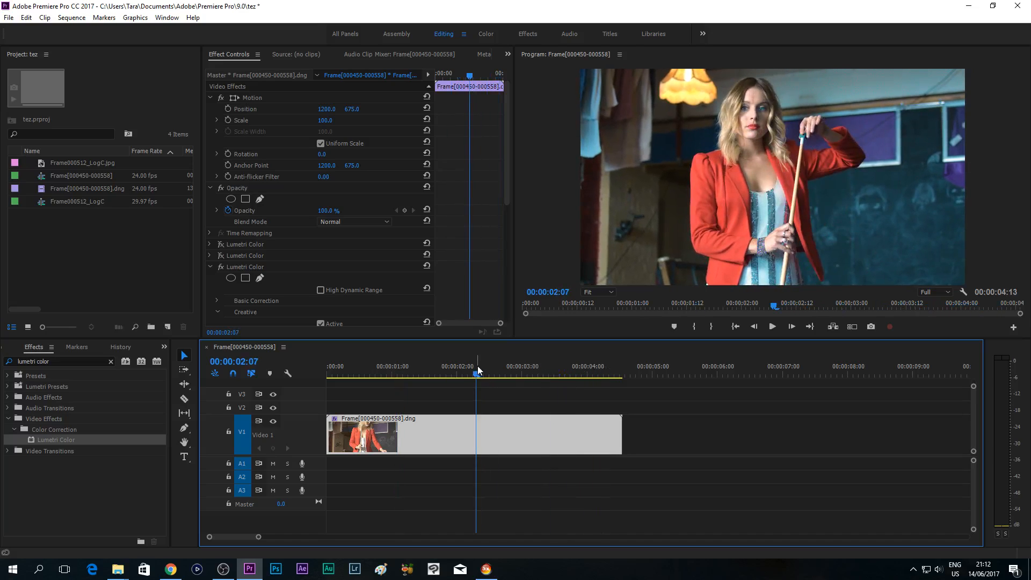
- In 3D LUT Creator, move the displaced teal node of the A/B grid further outward, to about hue 169.6 and saturation 74.9
left_click(486, 568)
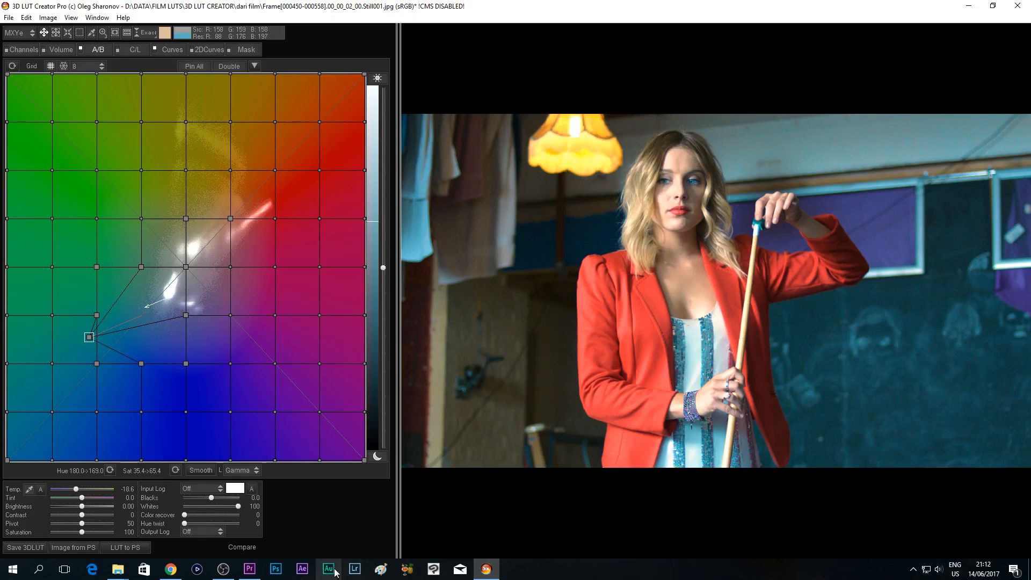
mouse_move(257, 571)
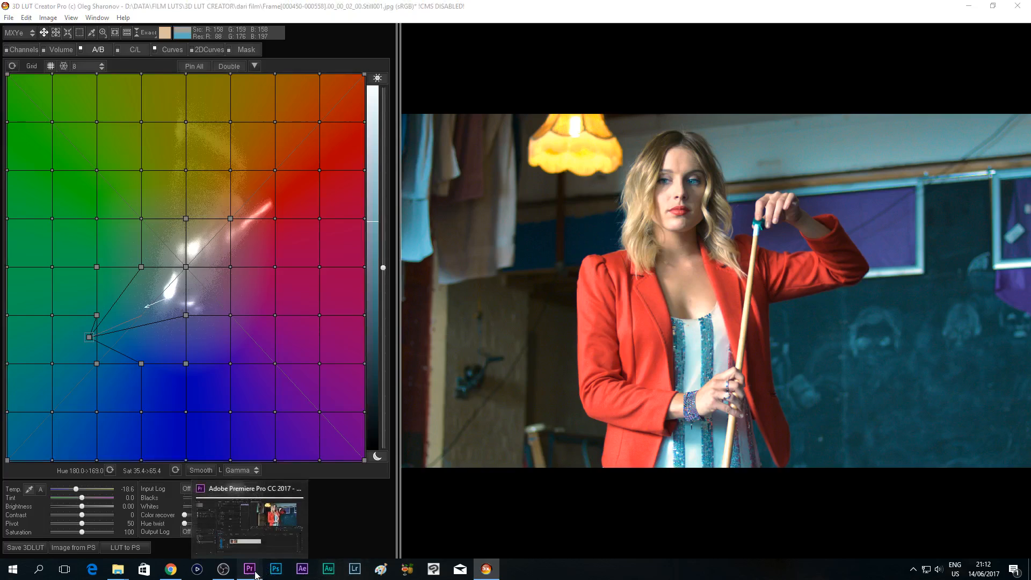
left_click(298, 550)
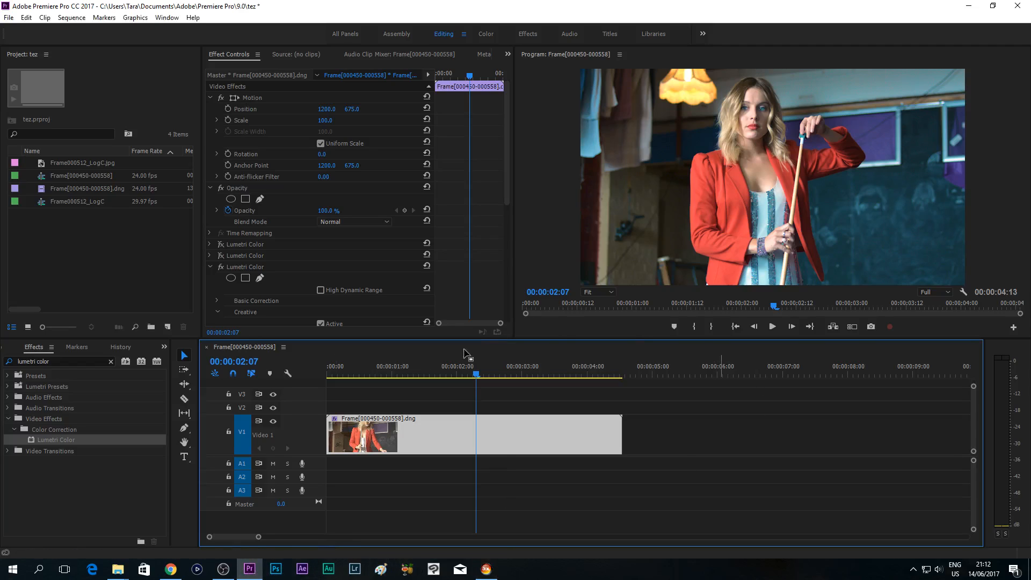
left_click(486, 570)
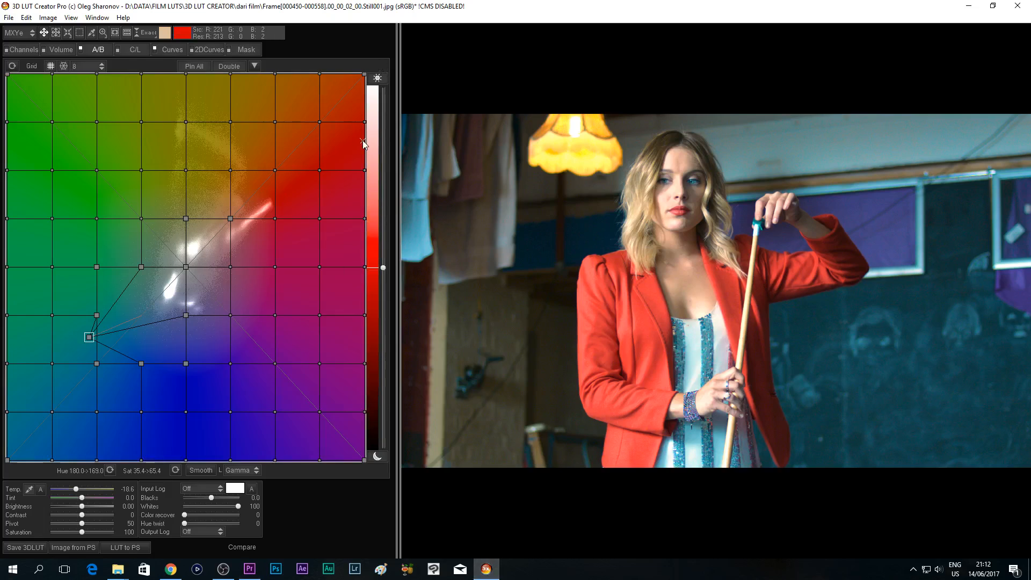
mouse_move(249, 572)
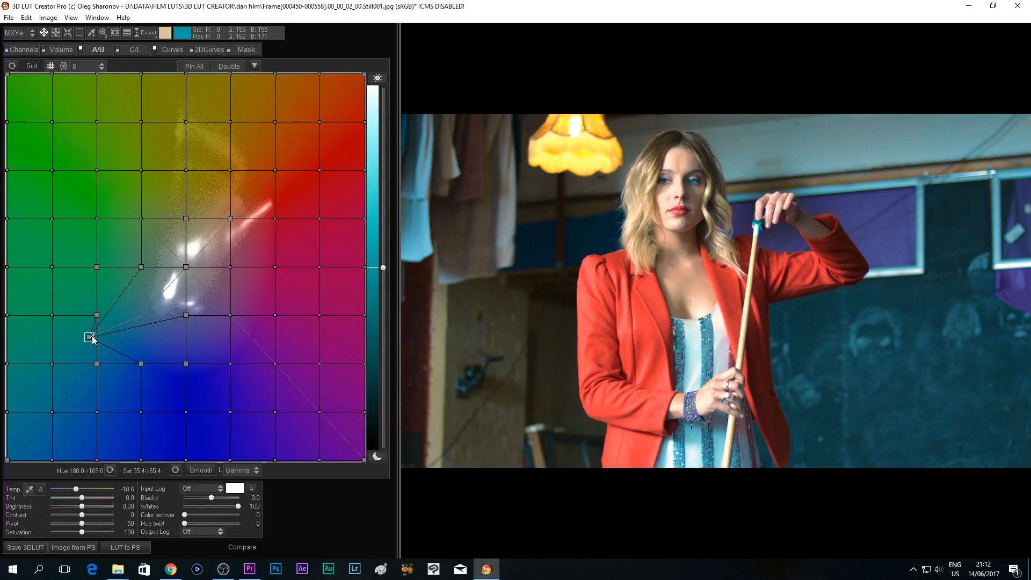
left_click_drag(94, 339, 75, 352)
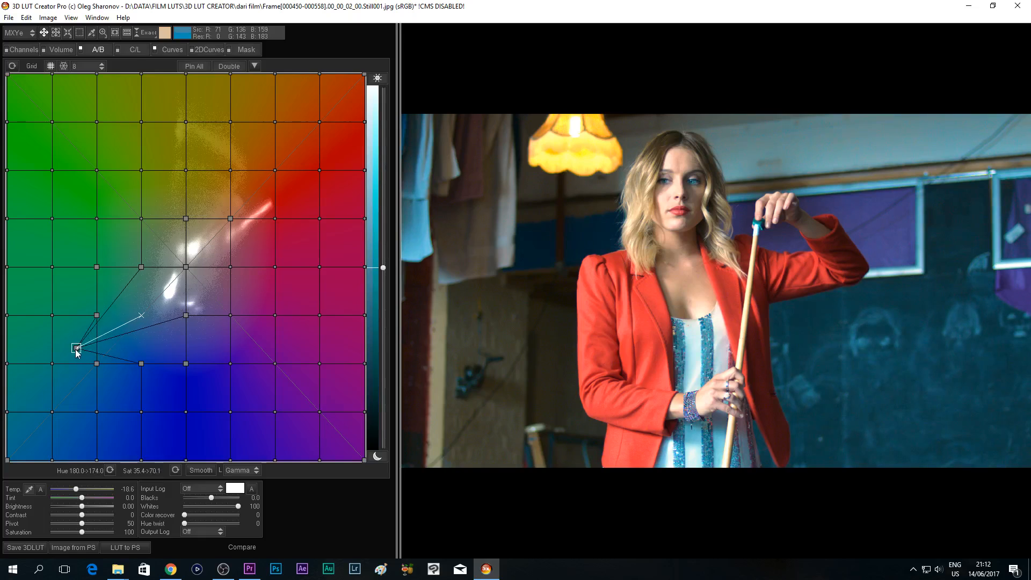
- Review the graded clip in Premiere Pro and the 3dlutcreator.com home page in Chrome, and return to 3D LUT Creator
left_click(248, 568)
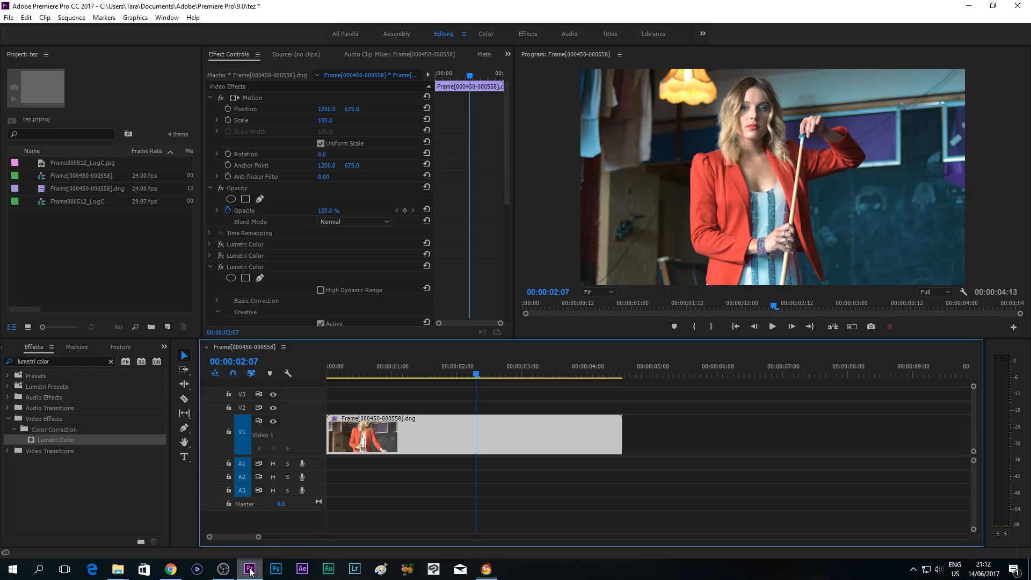
left_click(169, 569)
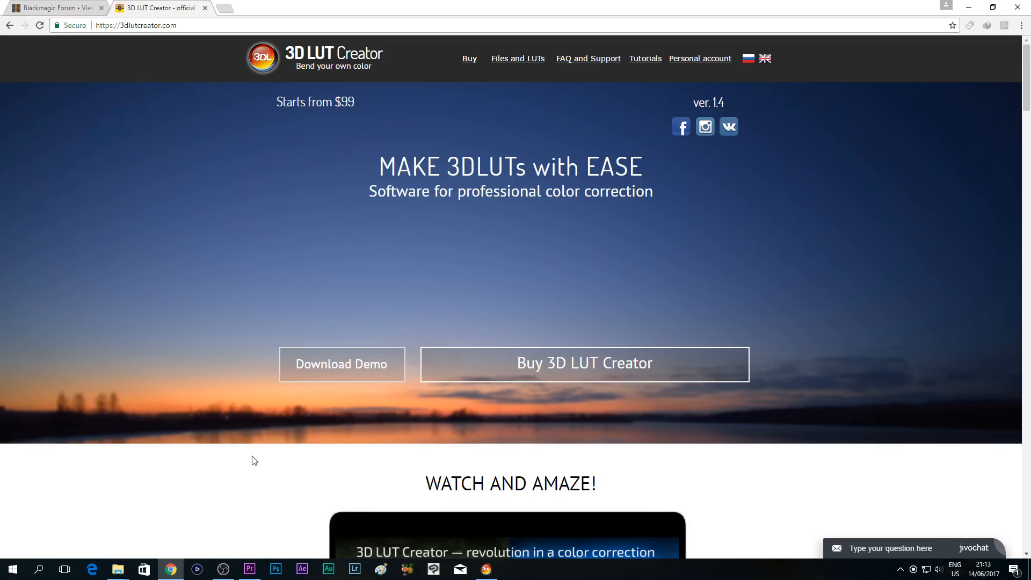
left_click(250, 568)
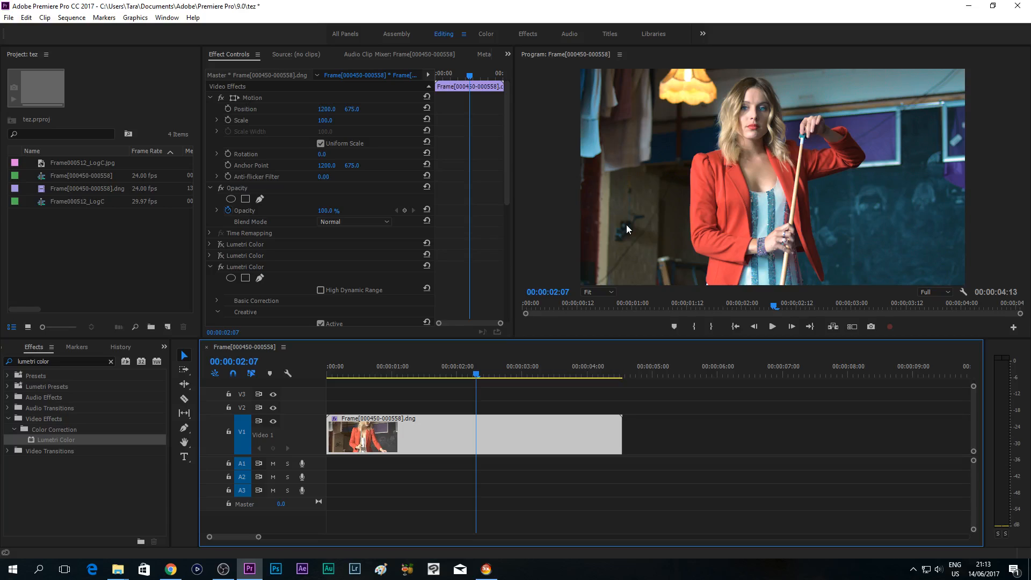
left_click(486, 568)
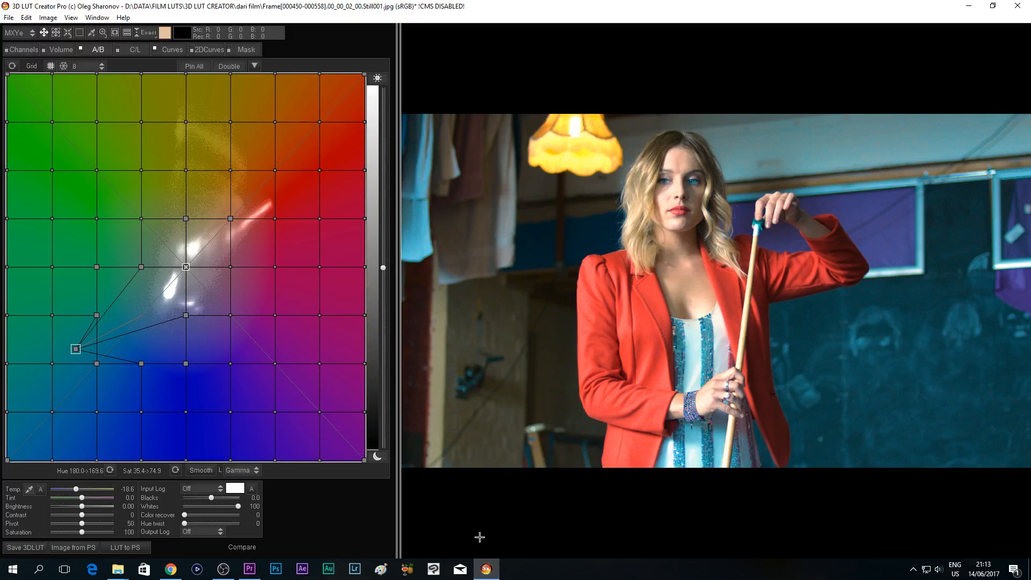
mouse_move(486, 568)
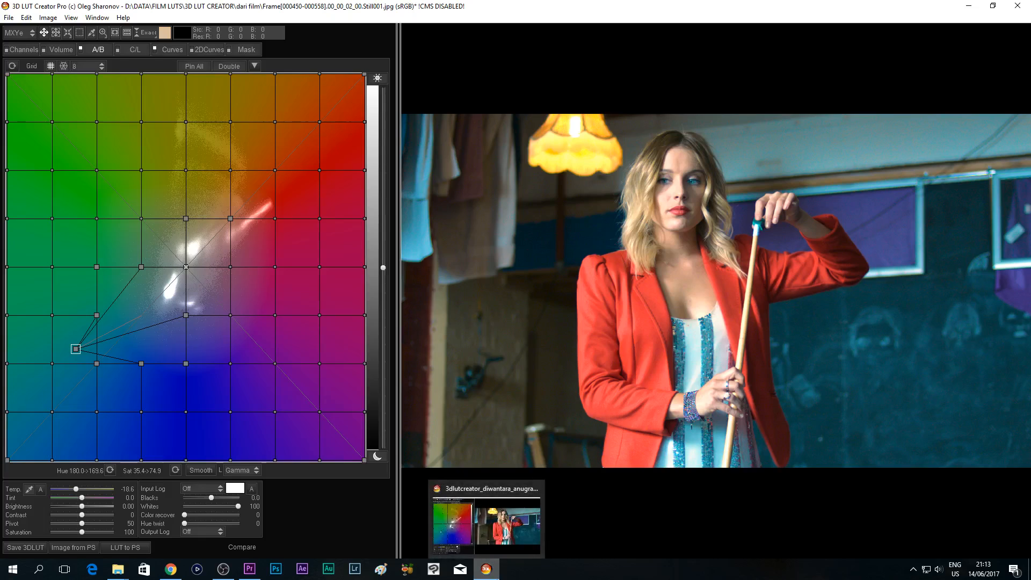